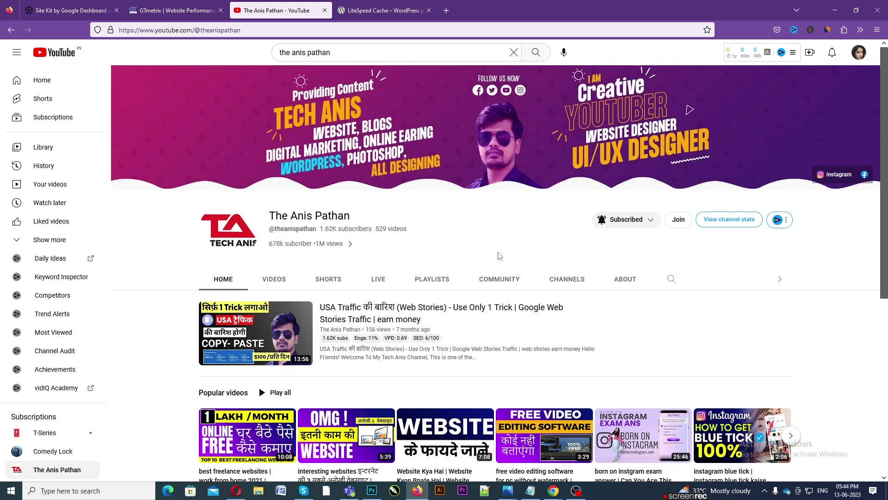
# Examine the LiteSpeed Cache plugin page on WordPress.org, including its description and requirements
pyautogui.scroll(-2, 500, 256)
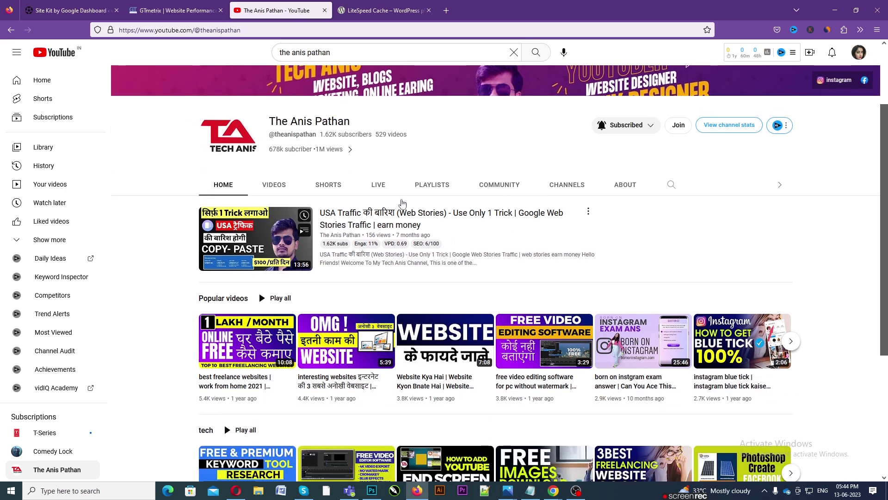
pyautogui.click(371, 7)
pyautogui.scroll(-2, 318, 291)
pyautogui.scroll(2, 319, 291)
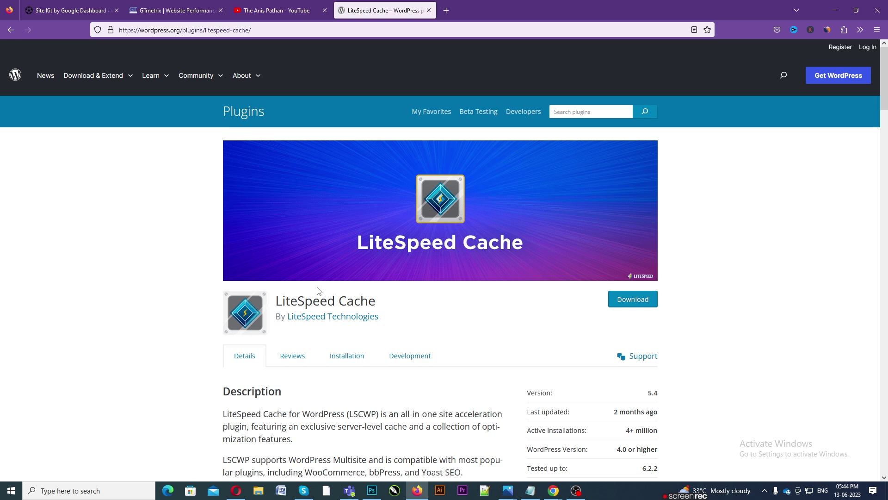
pyautogui.scroll(-2, 319, 291)
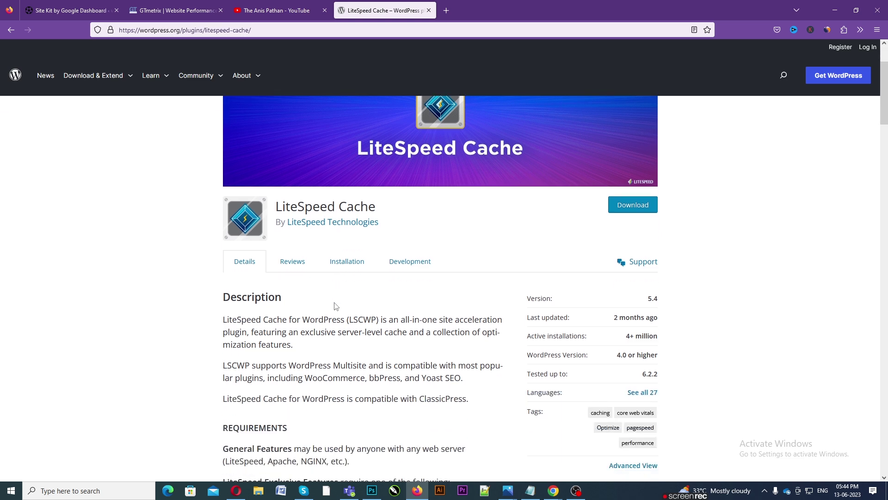
pyautogui.scroll(2, 336, 306)
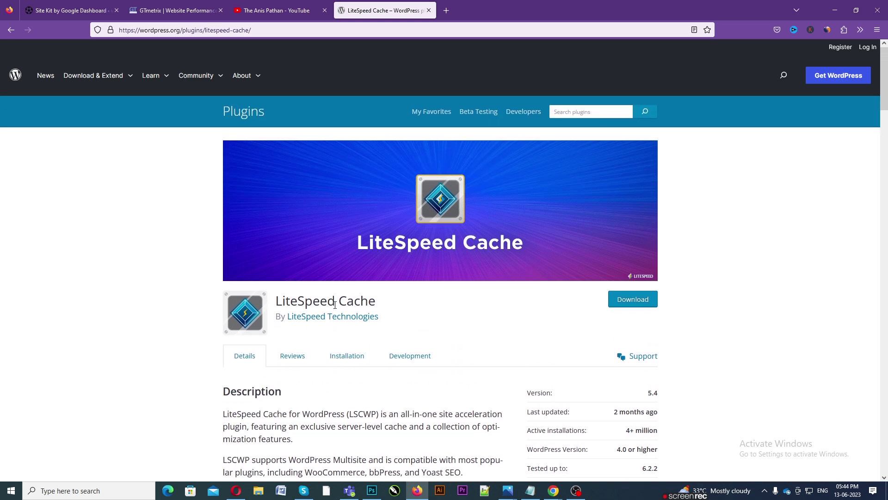
pyautogui.scroll(-2, 336, 306)
pyautogui.scroll(2, 406, 339)
pyautogui.scroll(-3, 450, 337)
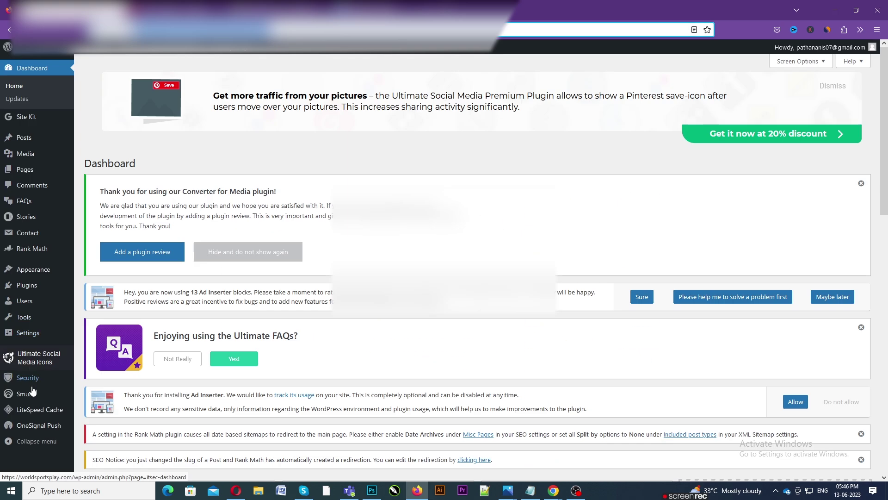
# Search for the LiteSpeed Cache plugin among the plugins that can be added to the WordPress site
pyautogui.moveTo(35, 416)
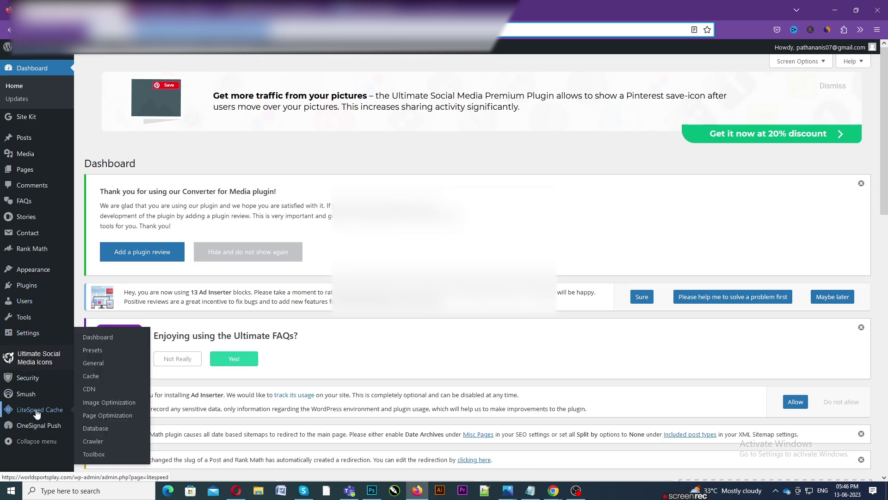
pyautogui.moveTo(23, 288)
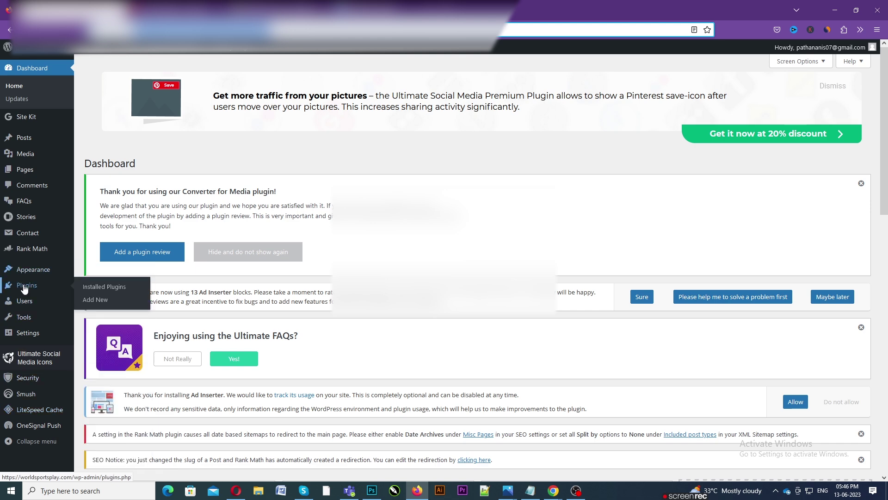
pyautogui.click(102, 300)
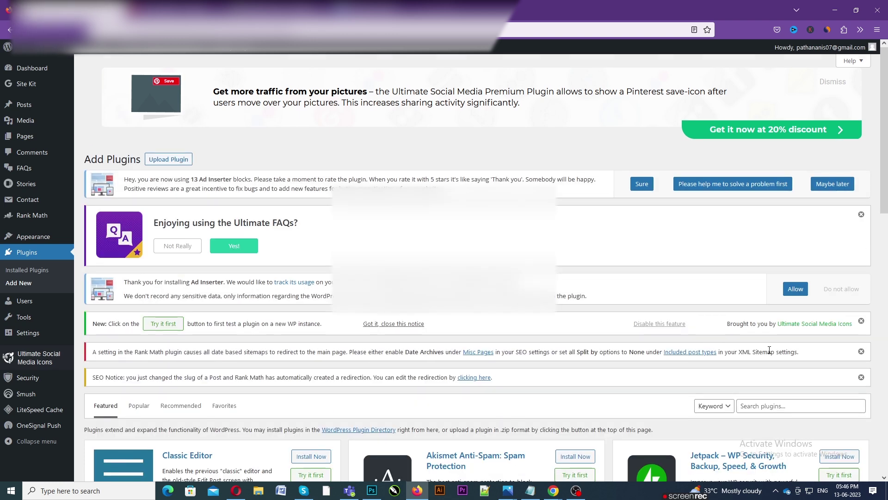
pyautogui.scroll(-2, 763, 331)
pyautogui.click(762, 312)
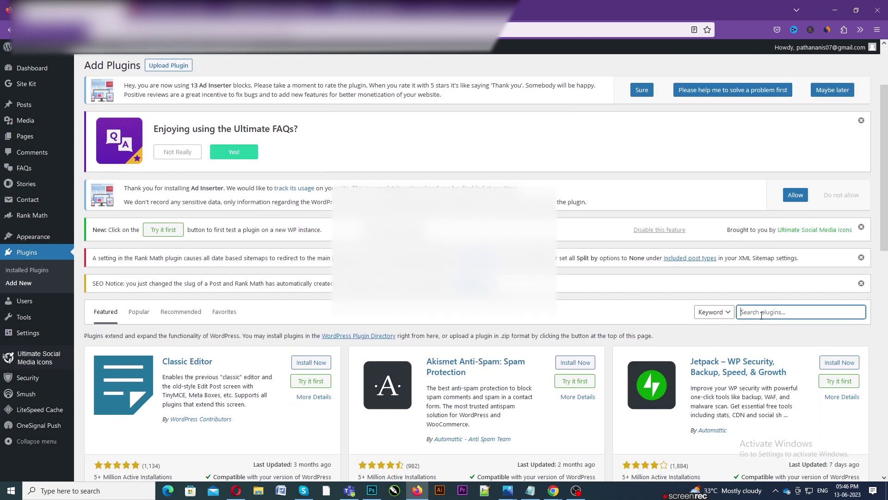
pyautogui.write('l')
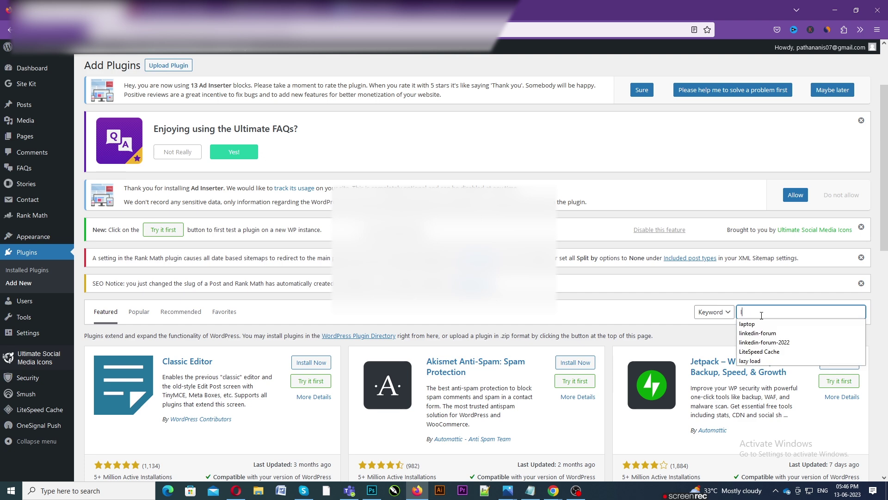
pyautogui.write('i')
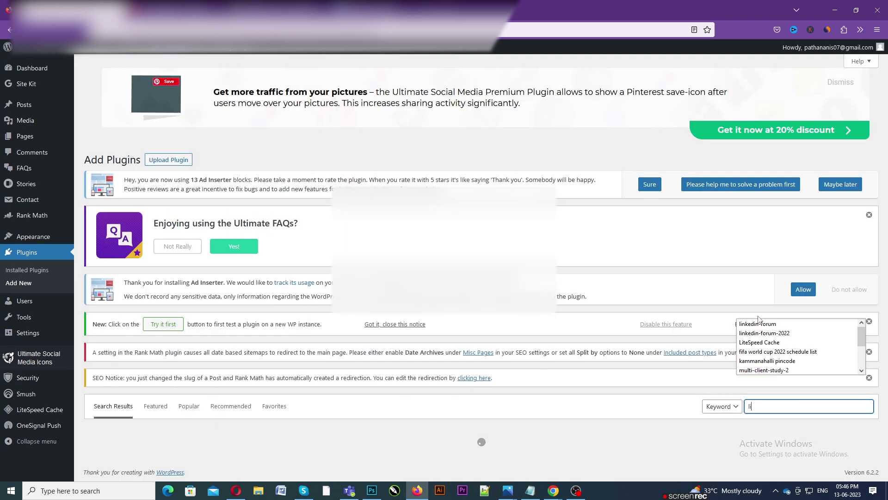
pyautogui.click(759, 342)
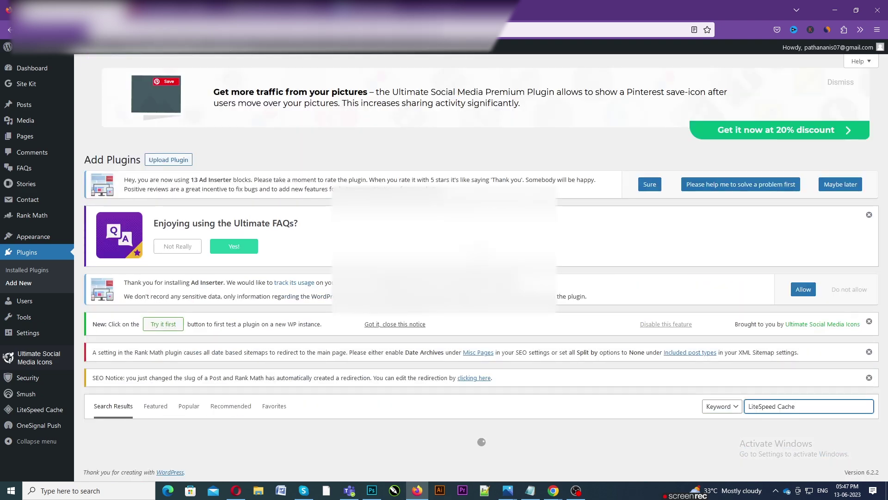
pyautogui.scroll(-4, 183, 277)
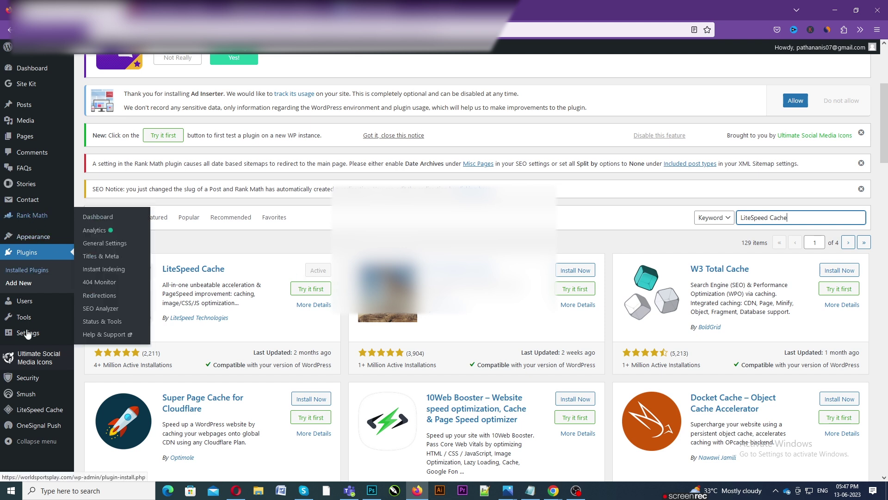
# Open the LiteSpeed Cache dashboard and review its QUIC.cloud usage statistics and cache status sections
pyautogui.moveTo(26, 414)
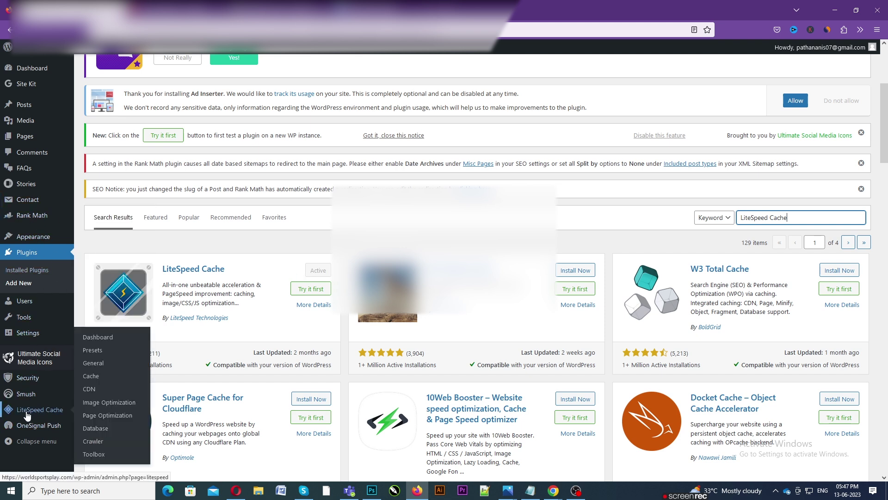
pyautogui.click(89, 340)
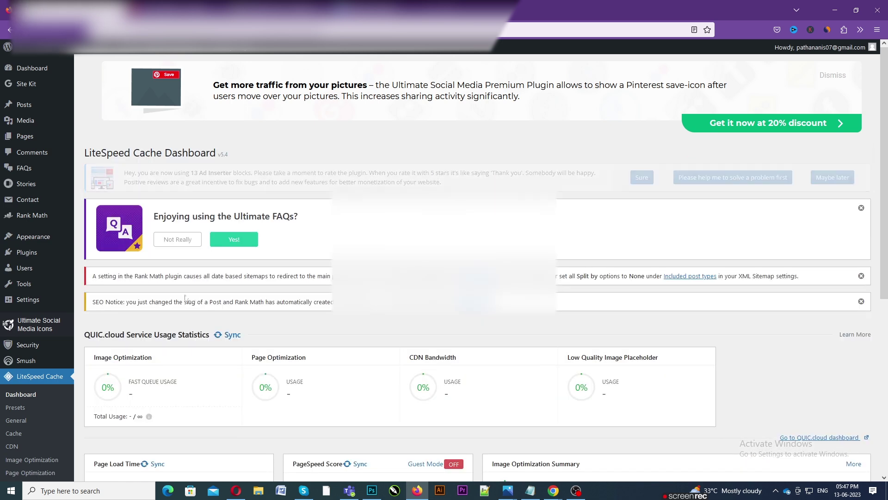
pyautogui.scroll(-4, 194, 298)
pyautogui.scroll(-1, 194, 298)
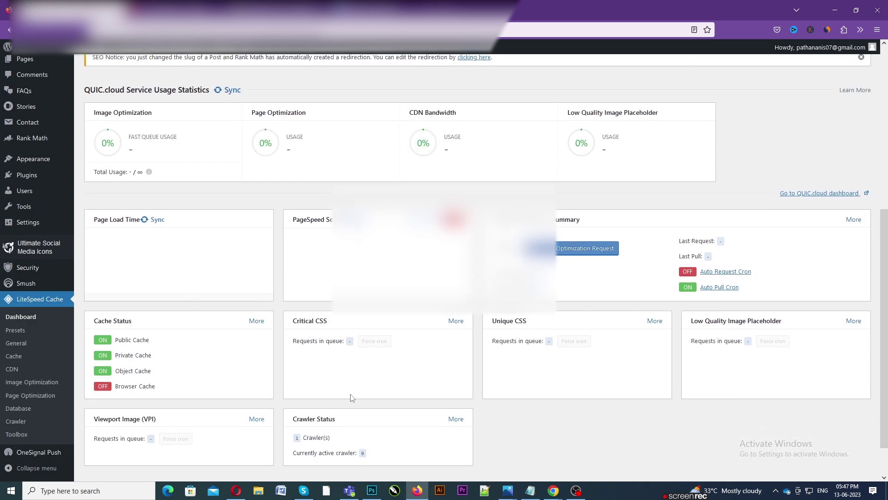
pyautogui.scroll(-1, 660, 289)
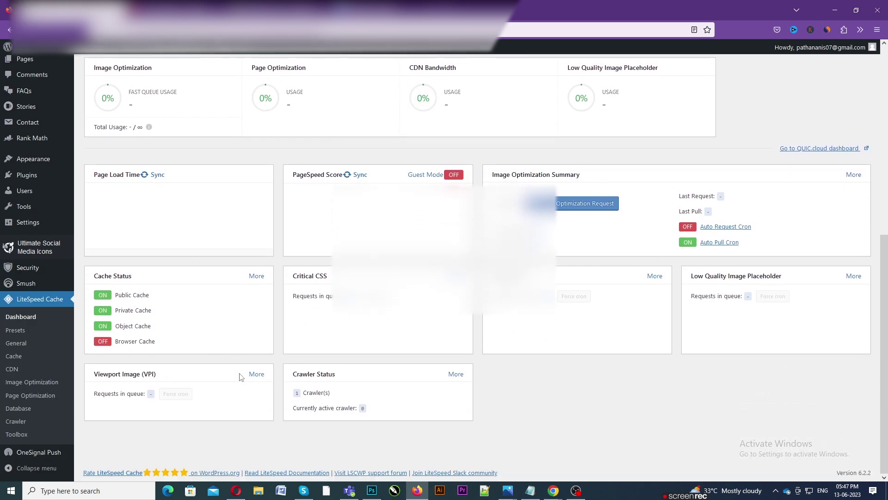
pyautogui.scroll(2, 395, 174)
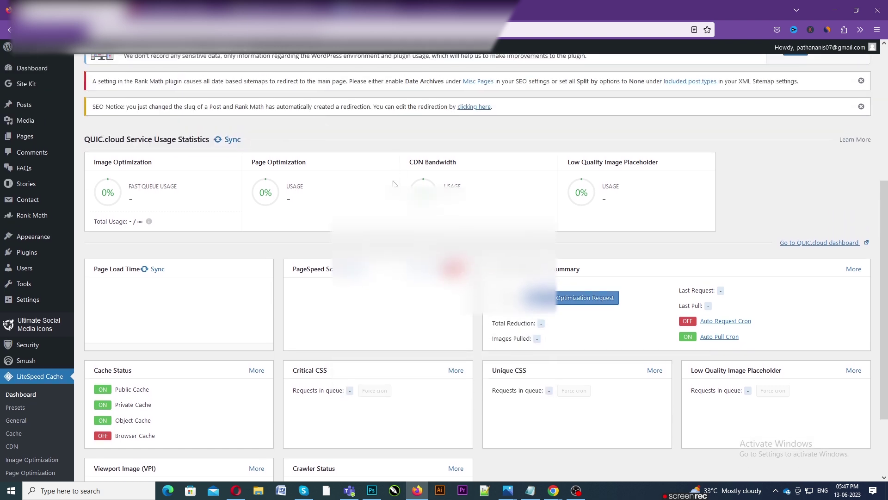
pyautogui.scroll(-1, 395, 181)
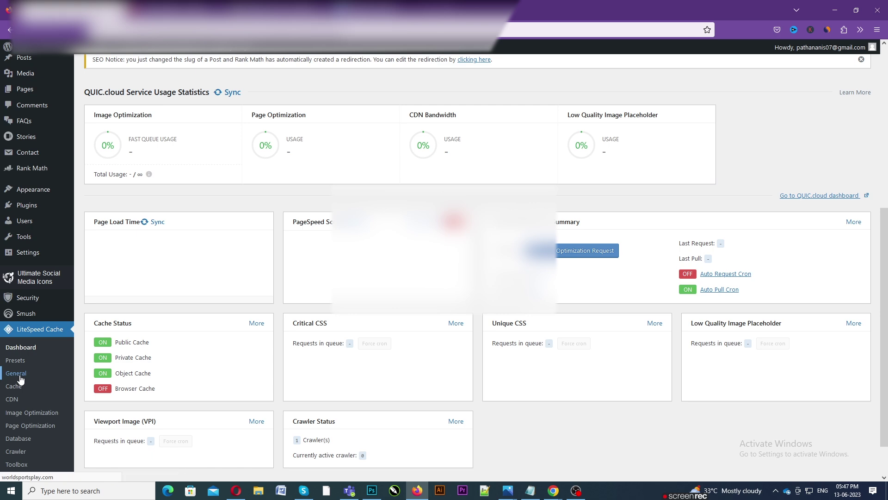
# Request a QUIC.cloud domain key in LiteSpeed Cache's general settings
pyautogui.click(16, 373)
pyautogui.scroll(-3, 207, 293)
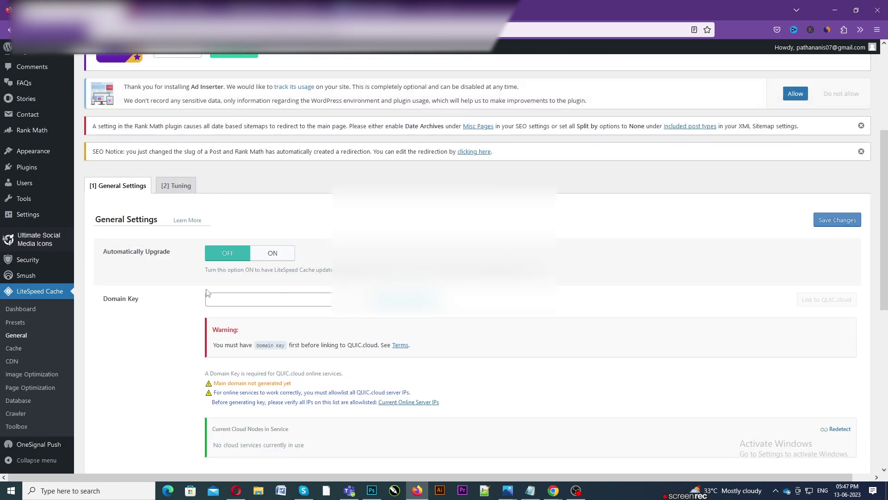
pyautogui.scroll(-4, 207, 292)
pyautogui.scroll(2, 288, 314)
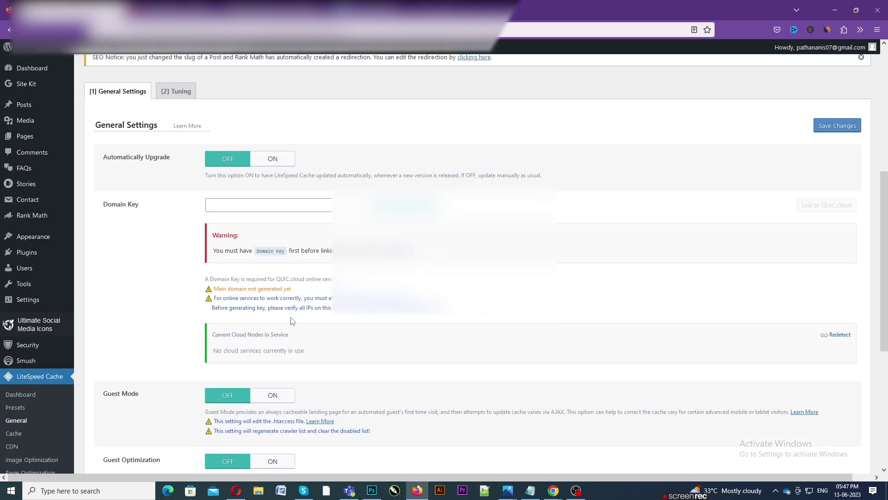
pyautogui.scroll(1, 291, 319)
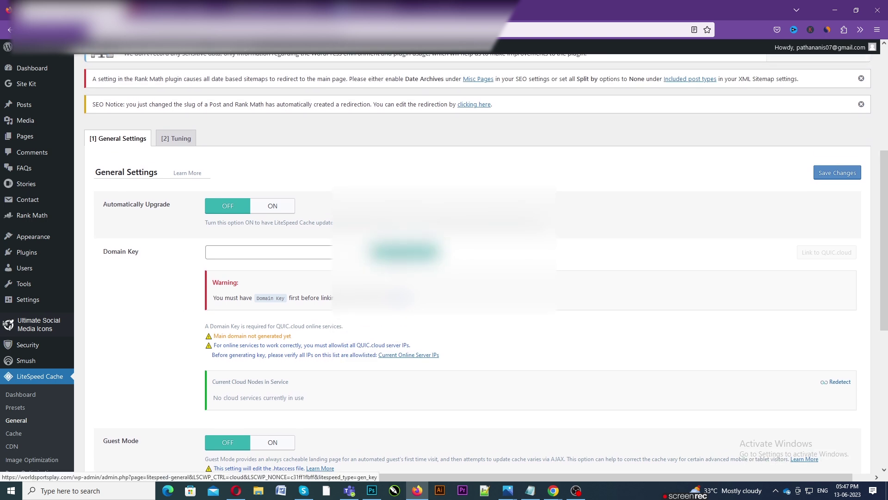
pyautogui.click(405, 252)
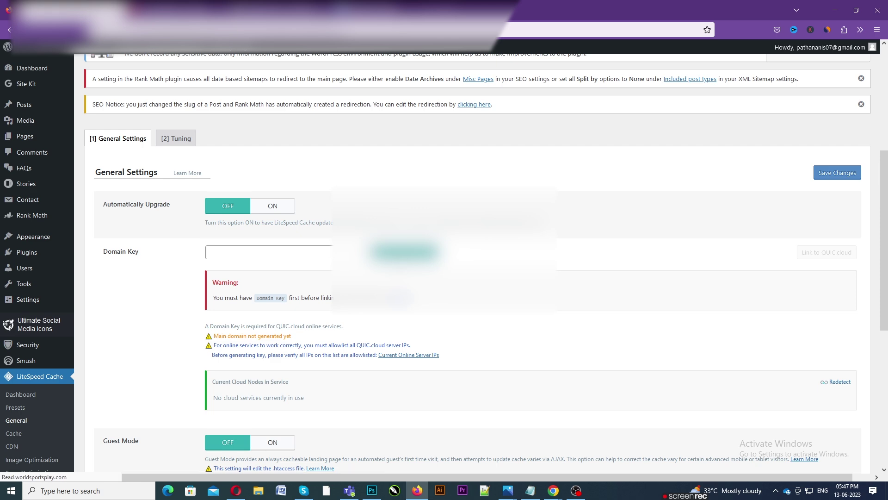
# Check the server's public IP through DoAPI.us and save the general settings
pyautogui.scroll(-9, 266, 251)
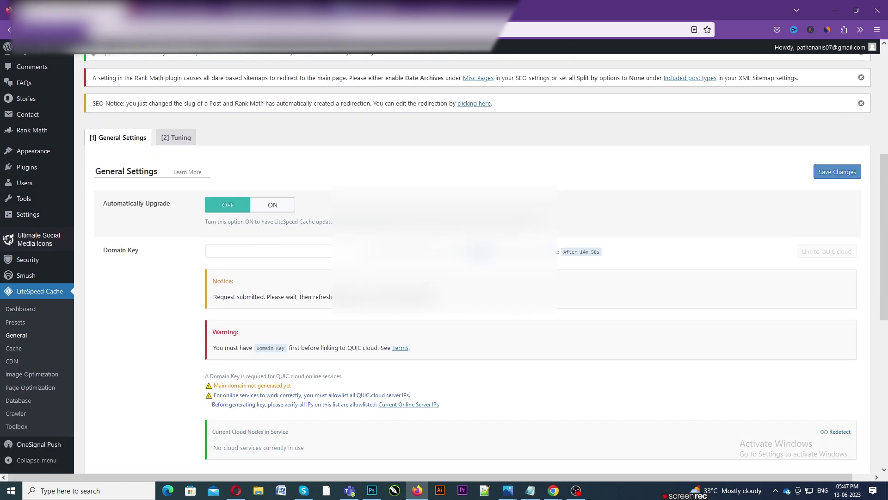
pyautogui.scroll(-2, 262, 260)
pyautogui.scroll(-6, 263, 261)
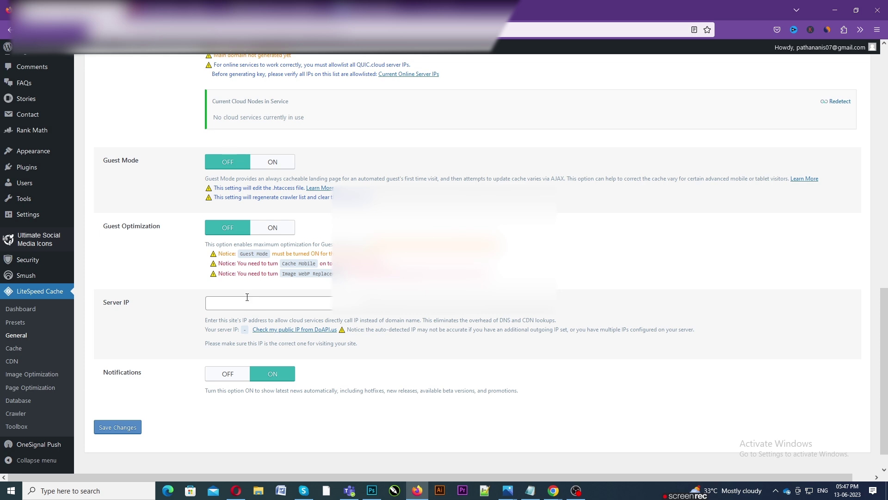
pyautogui.click(271, 330)
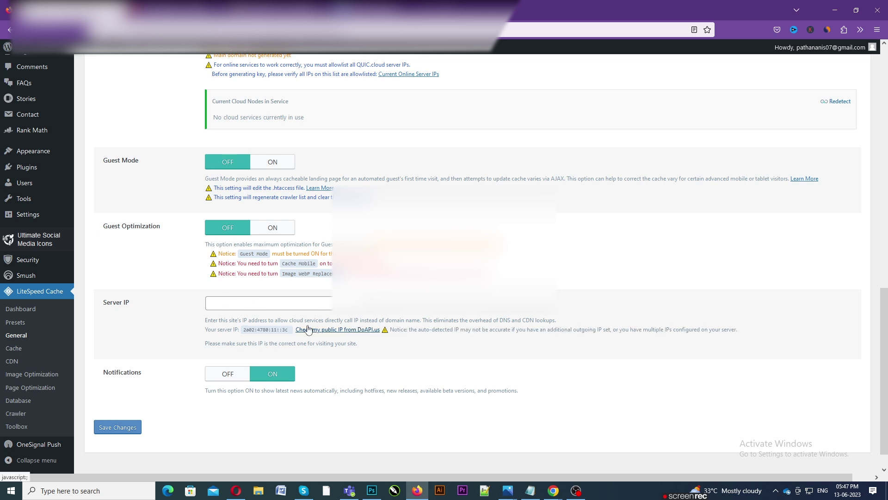
pyautogui.scroll(-2, 308, 330)
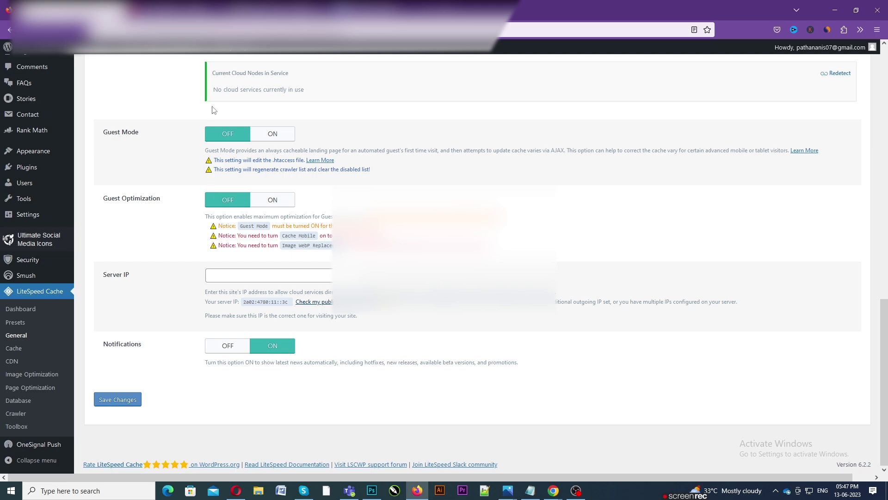
pyautogui.click(113, 401)
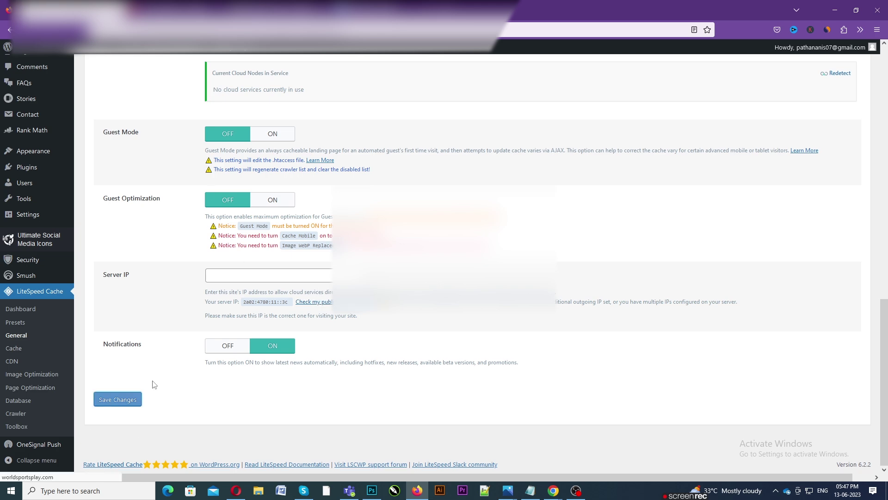
# Open LiteSpeed Cache's cache settings and review the cache control options, from Enable Cache through the mobile user agents and cached URI lists
pyautogui.scroll(-2, 18, 352)
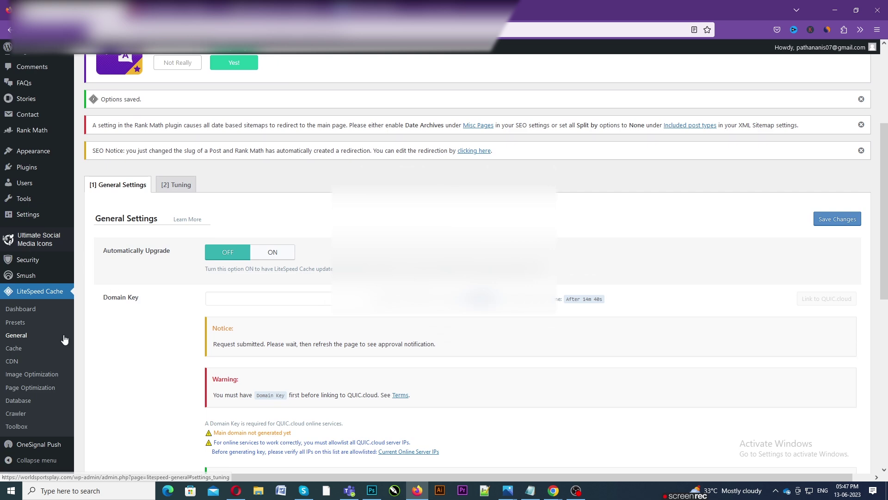
pyautogui.click(13, 353)
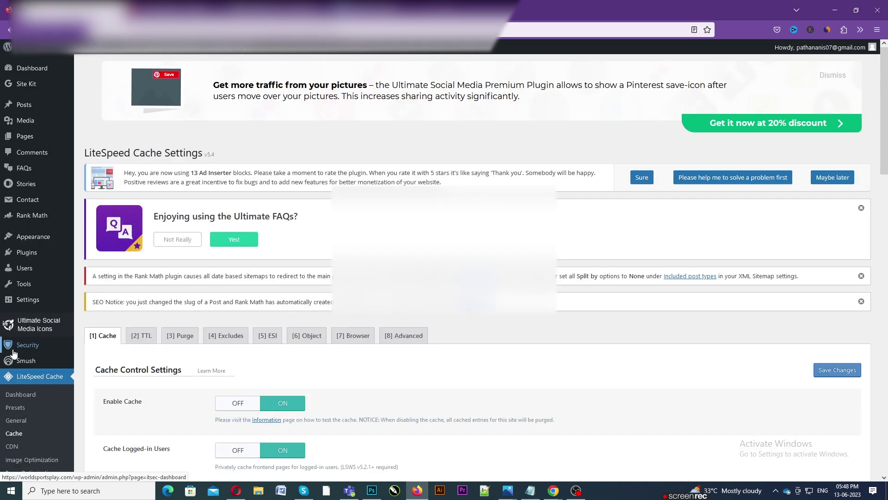
pyautogui.scroll(-5, 236, 221)
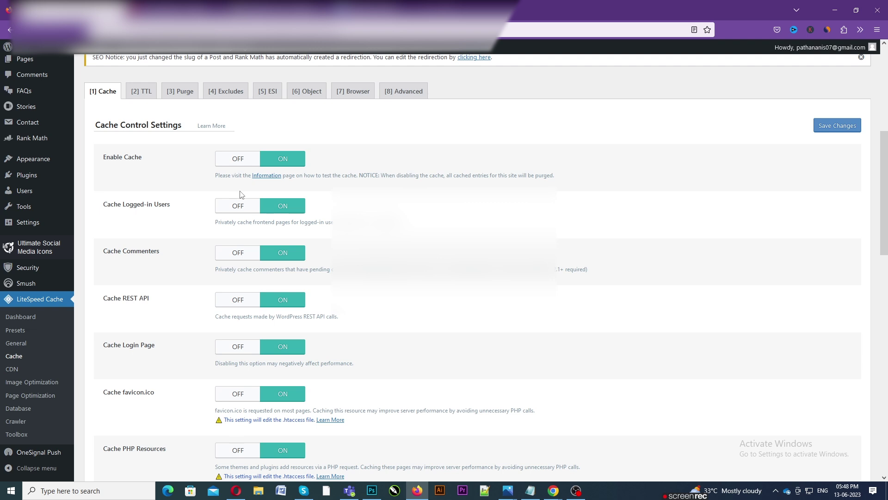
pyautogui.scroll(-2, 208, 199)
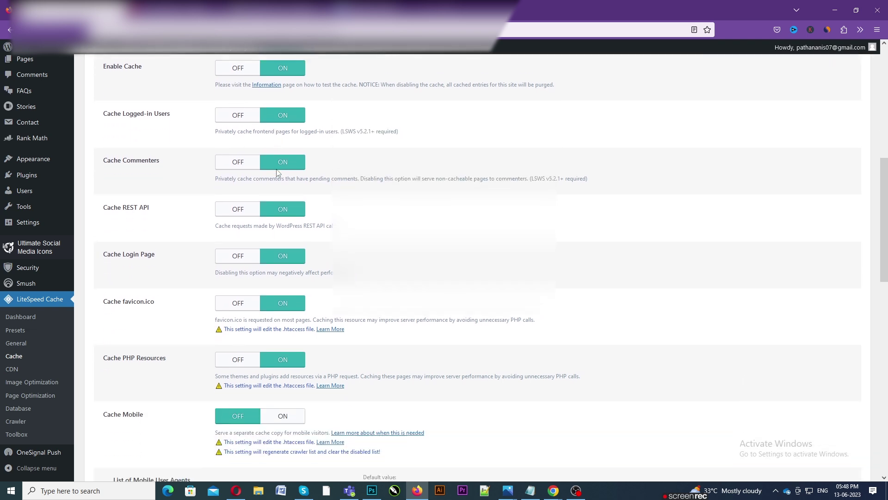
pyautogui.scroll(-1, 277, 159)
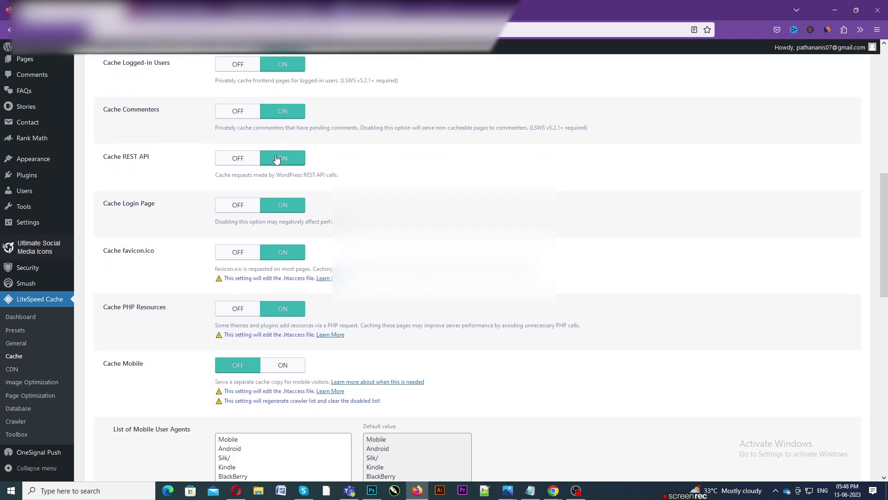
pyautogui.scroll(-2, 273, 194)
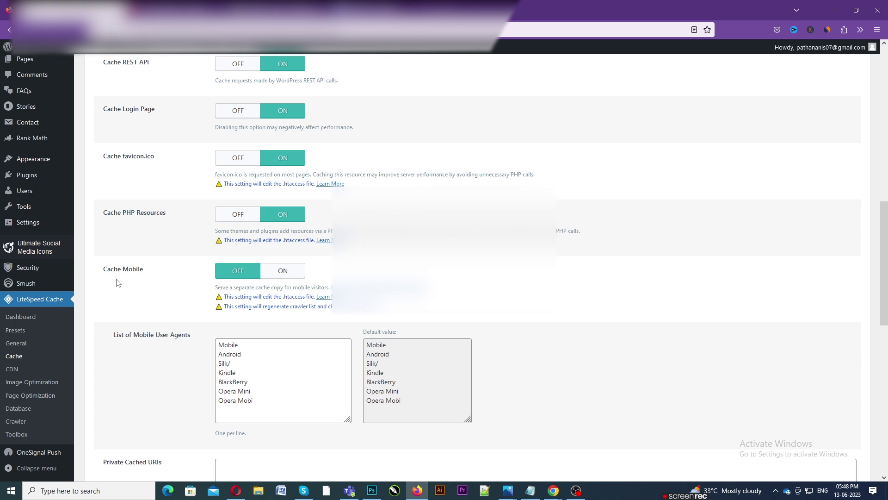
pyautogui.scroll(-8, 201, 256)
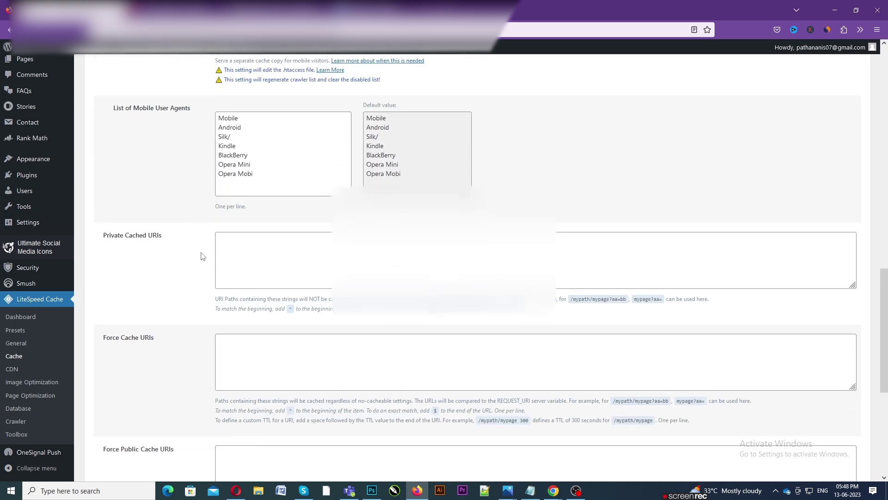
pyautogui.scroll(15, 201, 256)
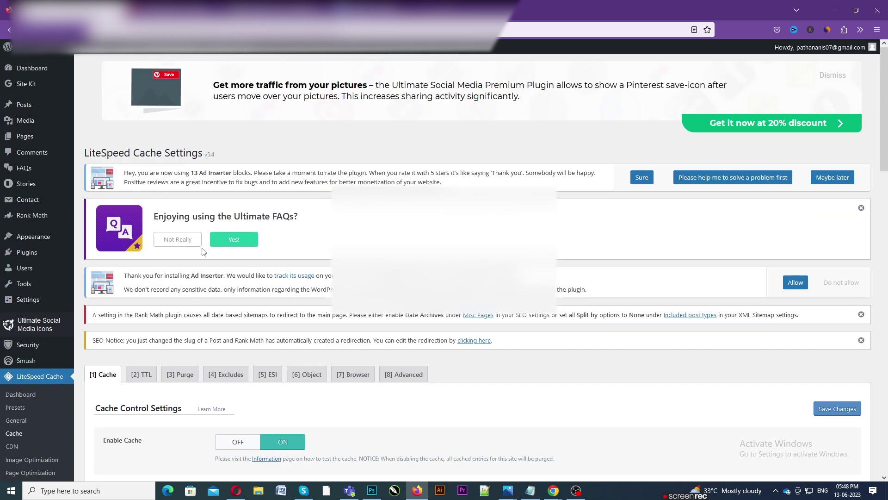
# Review the default TTL values in the cache settings and save them
pyautogui.scroll(-3, 204, 252)
pyautogui.click(144, 236)
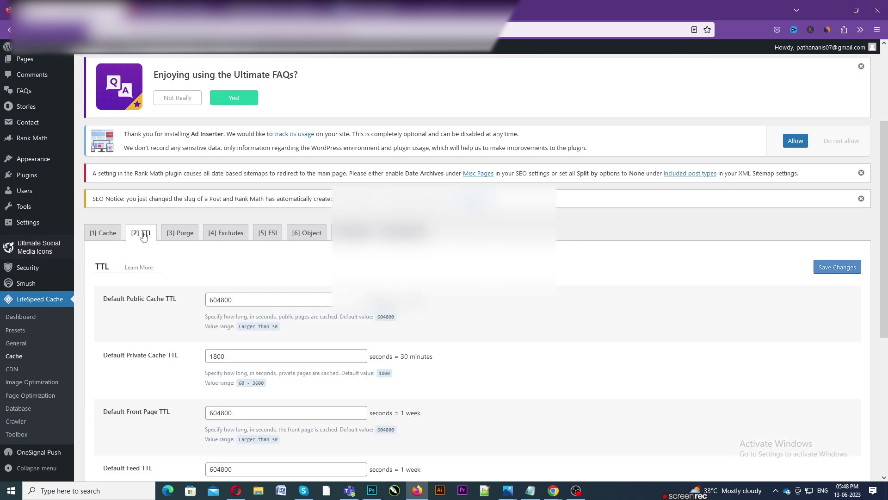
pyautogui.scroll(-5, 208, 239)
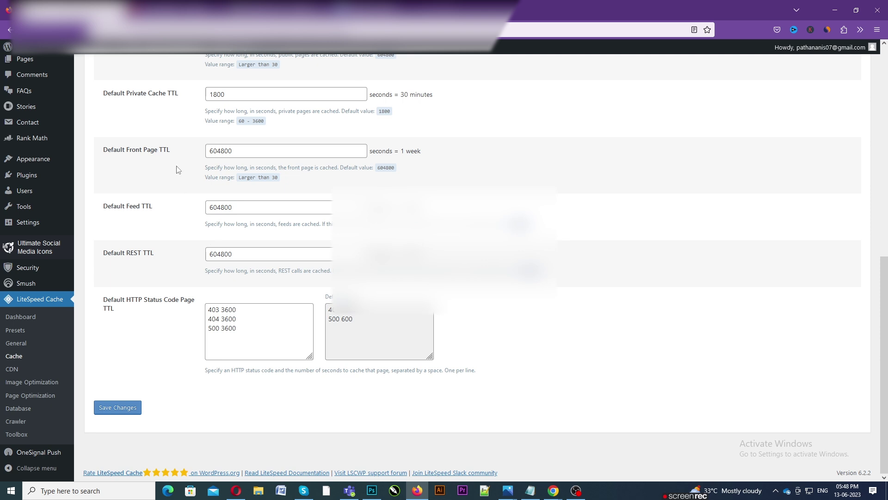
pyautogui.click(119, 407)
pyautogui.click(119, 407)
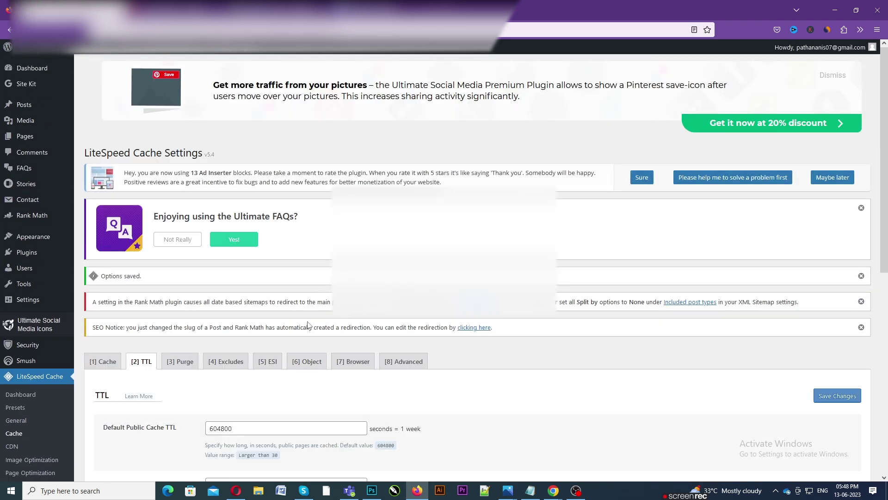
# Open the purge settings and review the Purge All On Upgrade option and the auto purge rules
pyautogui.scroll(-5, 309, 325)
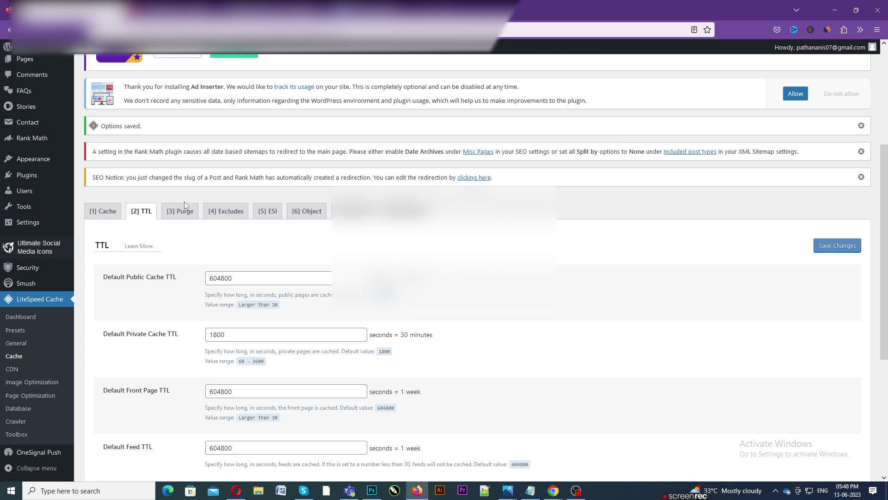
pyautogui.click(178, 211)
pyautogui.scroll(-2, 272, 218)
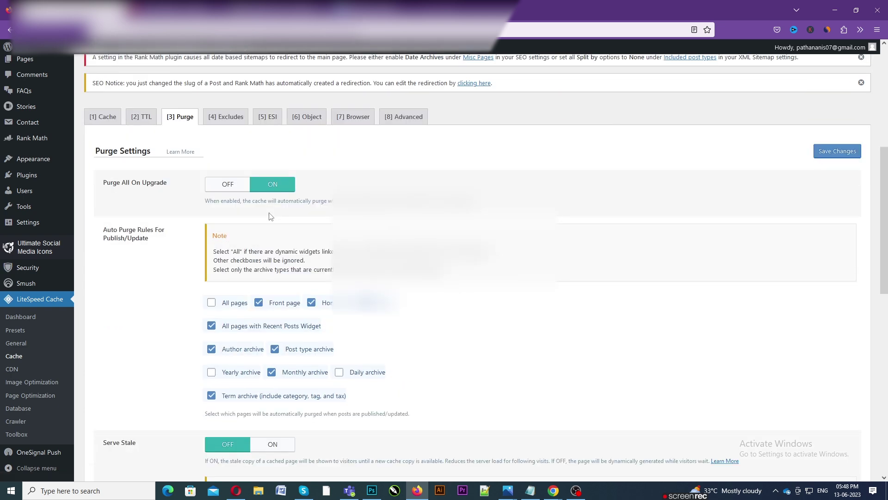
# Open LiteSpeed Cache's CDN settings and review the QUIC.cloud CDN and CDN mapping options
pyautogui.click(11, 370)
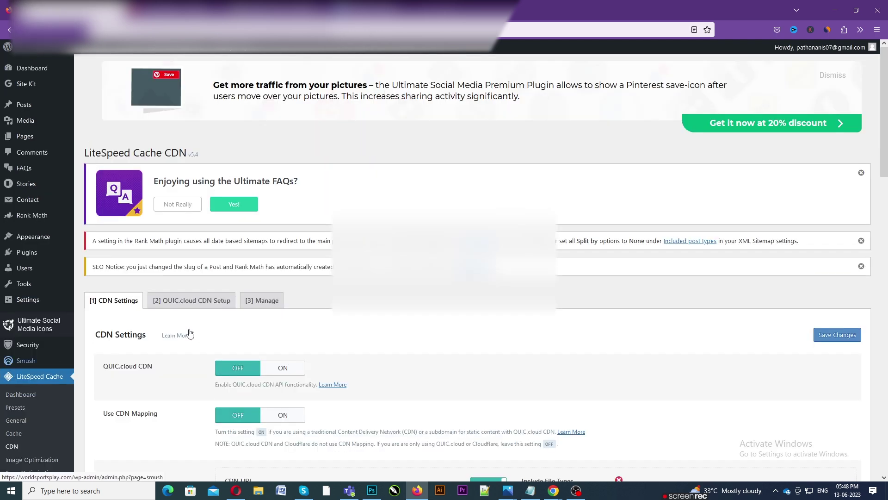
pyautogui.scroll(-4, 310, 314)
pyautogui.scroll(-5, 310, 314)
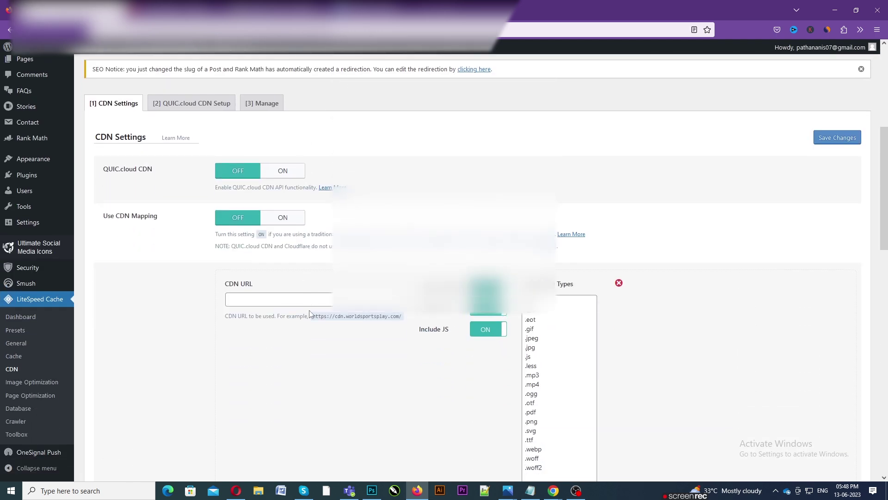
pyautogui.scroll(4, 310, 313)
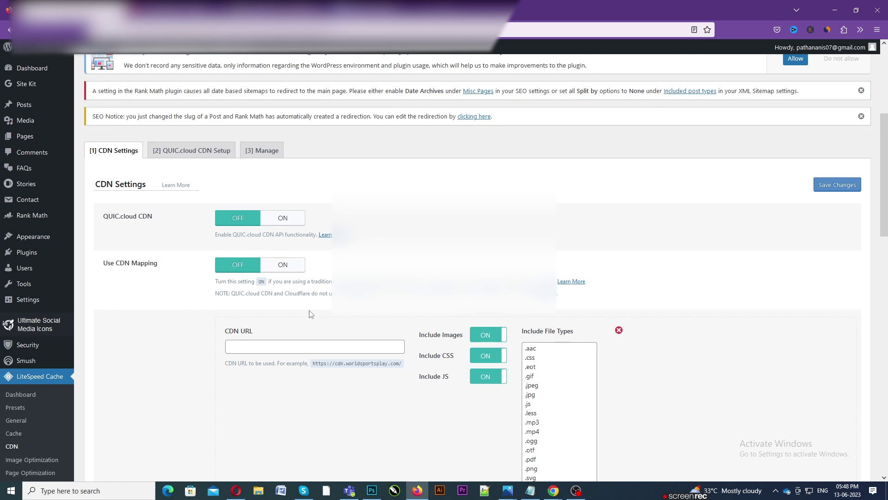
pyautogui.scroll(-3, 310, 313)
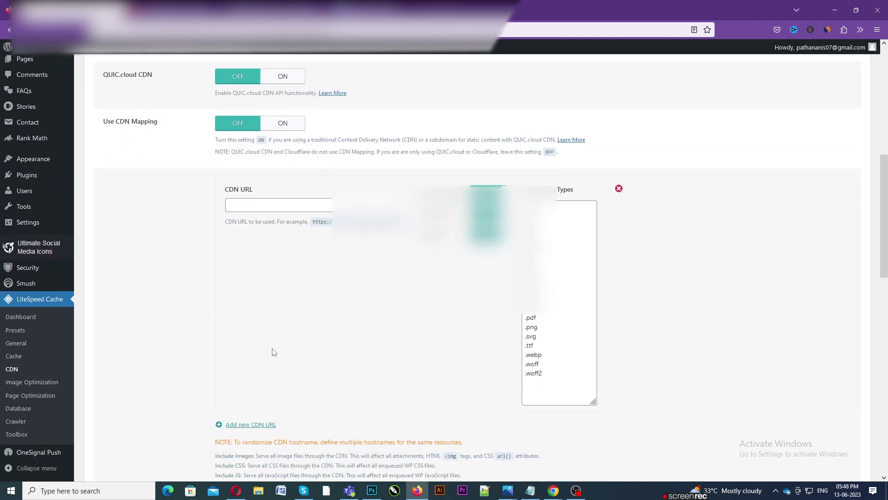
# Open LiteSpeed Cache's image optimization summary and review its optimization status, storage and tools sections
pyautogui.click(32, 381)
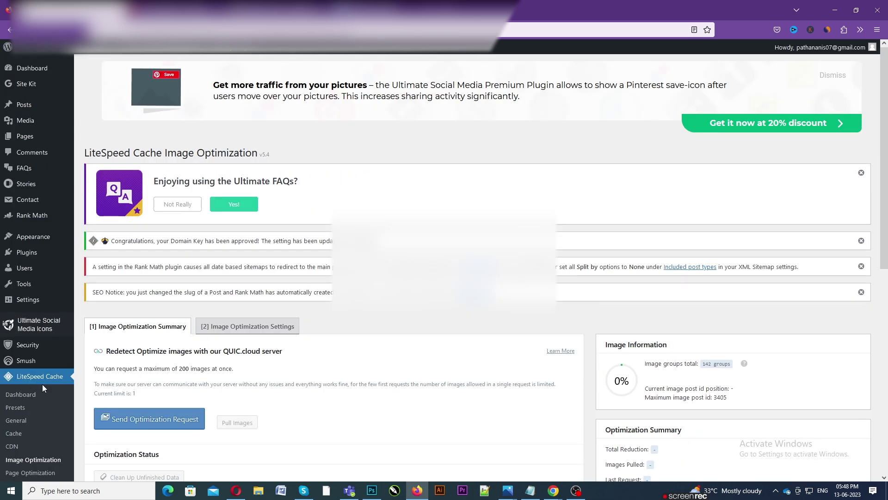
pyautogui.scroll(-2, 43, 388)
pyautogui.scroll(-6, 42, 388)
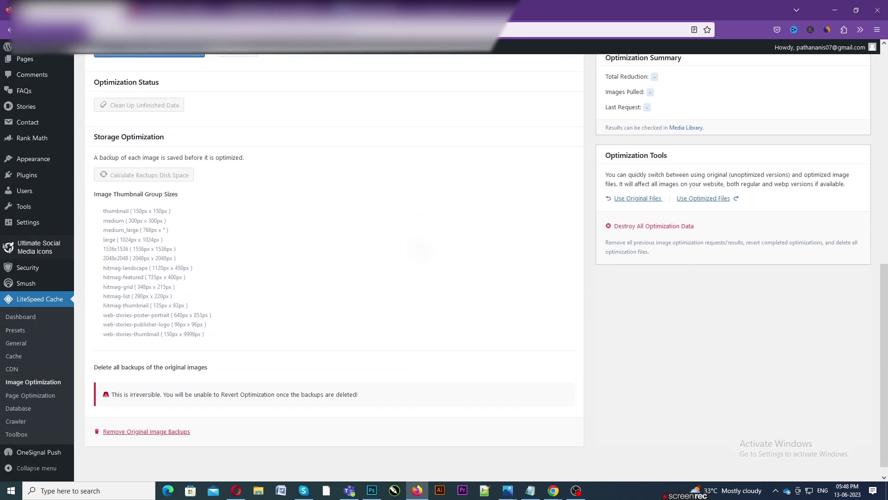
pyautogui.scroll(4, 445, 269)
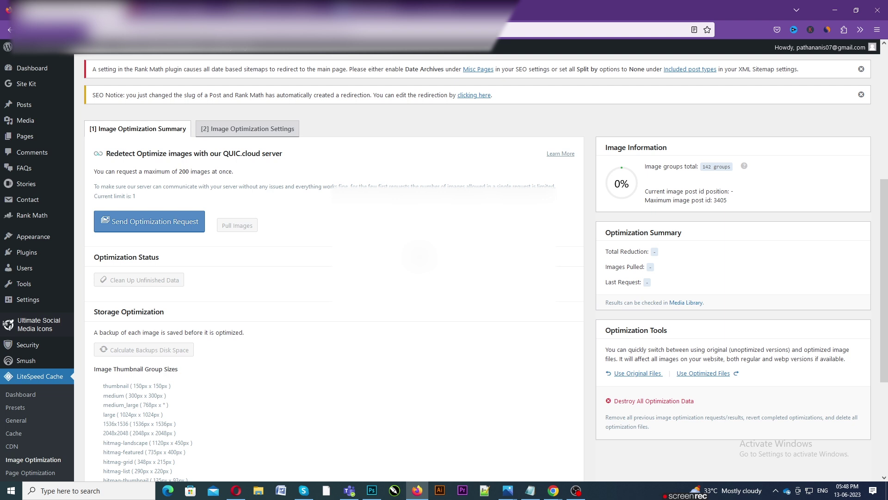
pyautogui.scroll(-2, 445, 269)
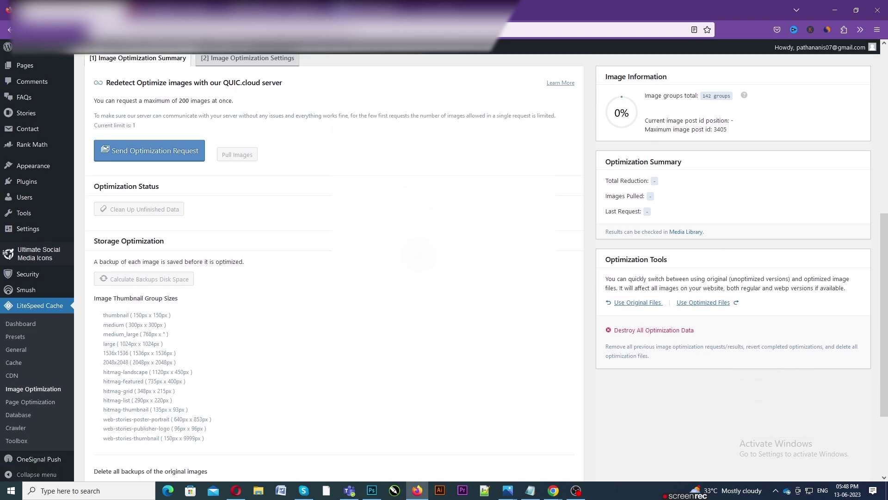
pyautogui.scroll(2, 444, 268)
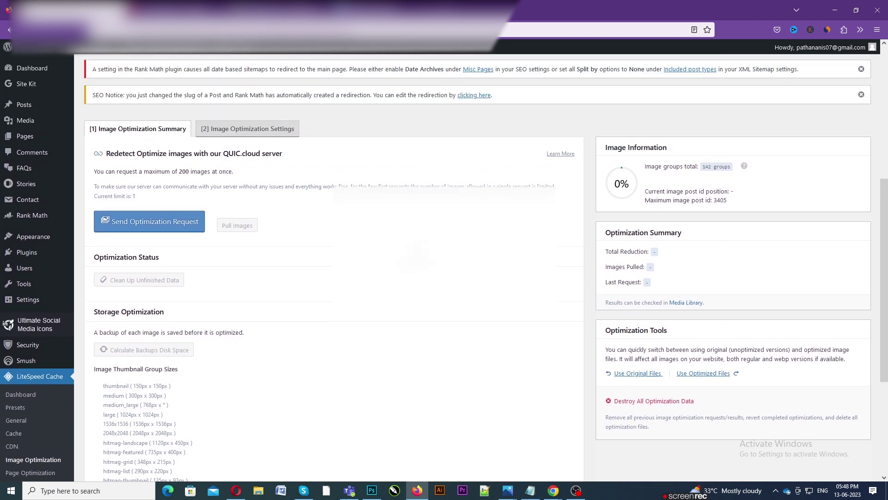
# Turn on Optimize Losslessly in the image optimization settings
pyautogui.click(224, 135)
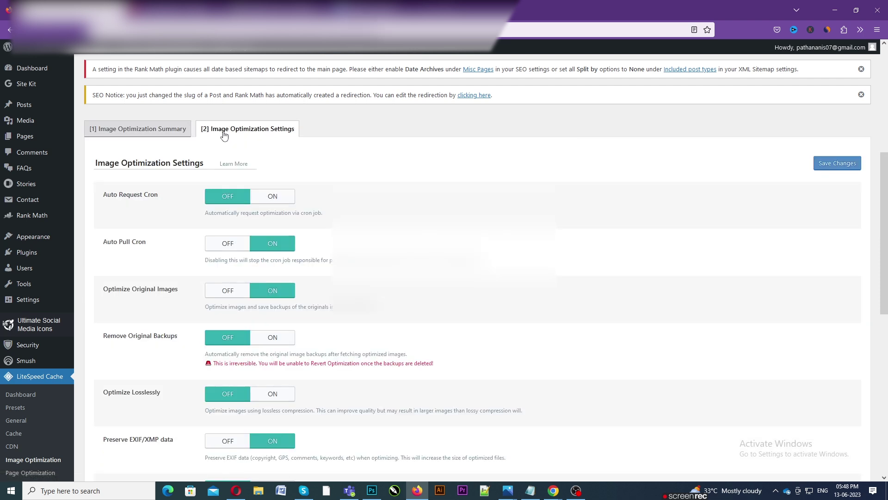
pyautogui.scroll(-1, 393, 148)
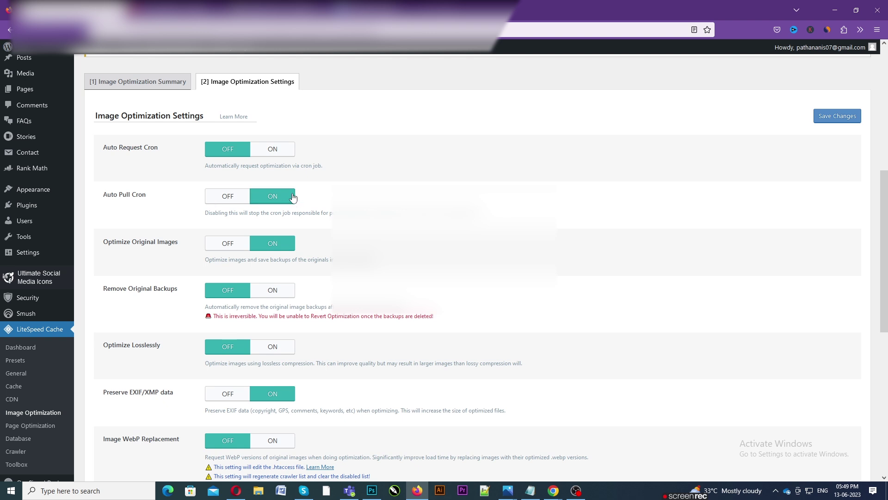
pyautogui.scroll(-2, 215, 213)
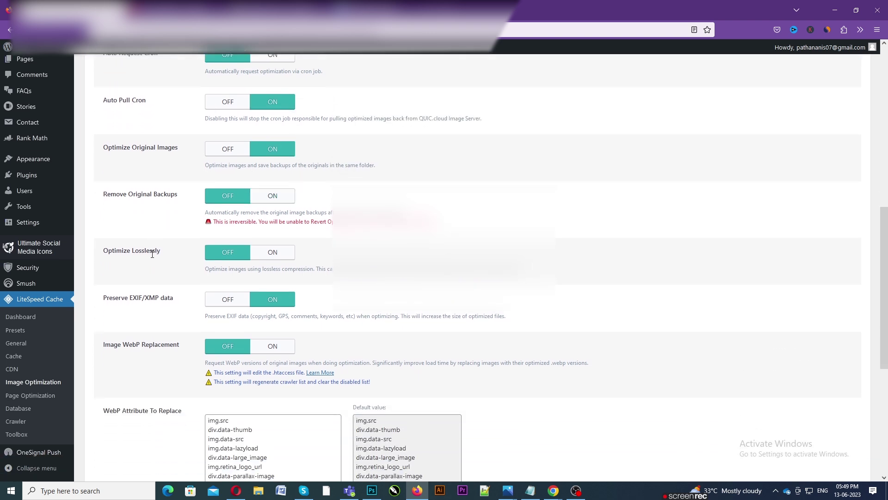
pyautogui.click(281, 254)
pyautogui.scroll(-1, 281, 254)
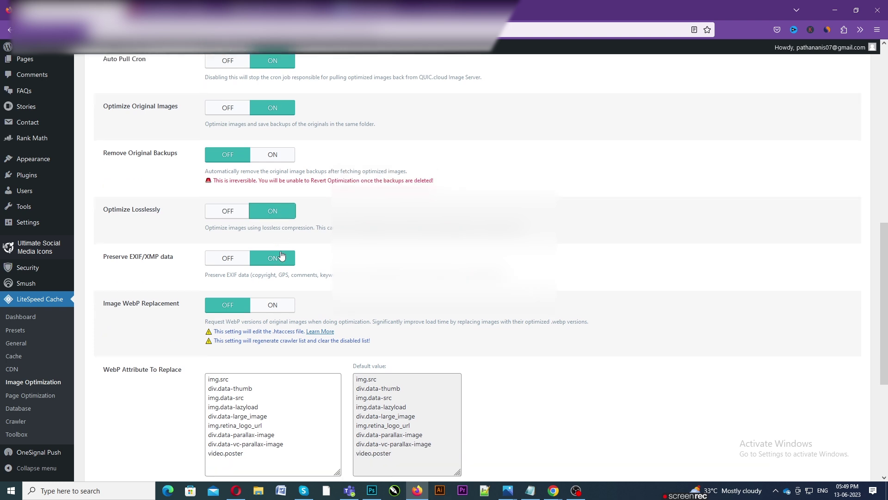
# Turn on Image WebP Replacement, review the remaining WebP and image quality options, and save the image optimization settings
pyautogui.scroll(-1, 281, 254)
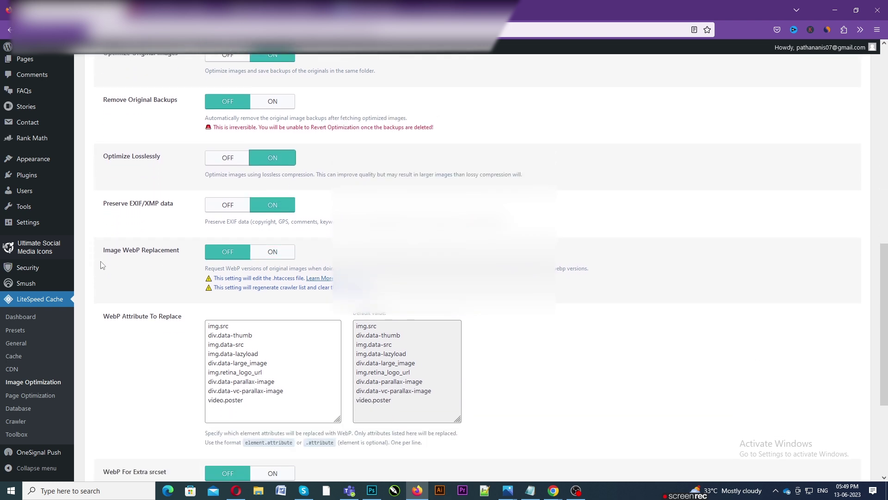
pyautogui.click(271, 254)
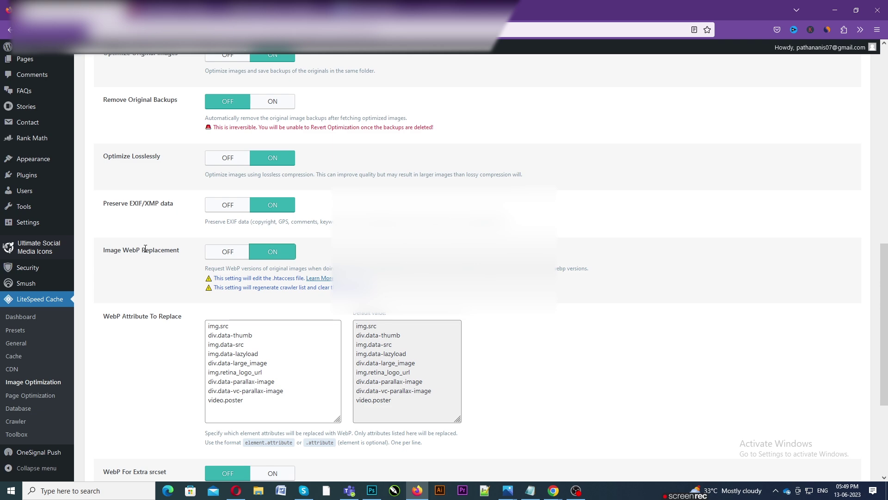
pyautogui.scroll(-4, 145, 249)
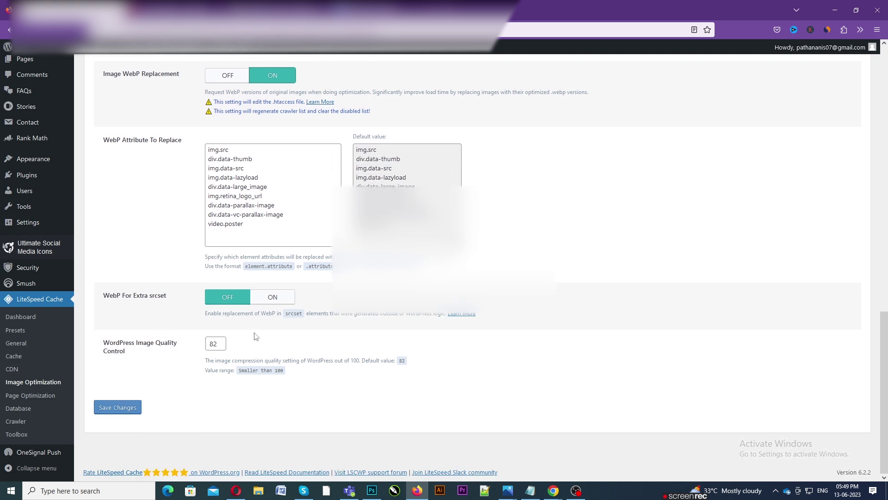
pyautogui.scroll(3, 254, 336)
pyautogui.scroll(-3, 253, 336)
pyautogui.click(108, 415)
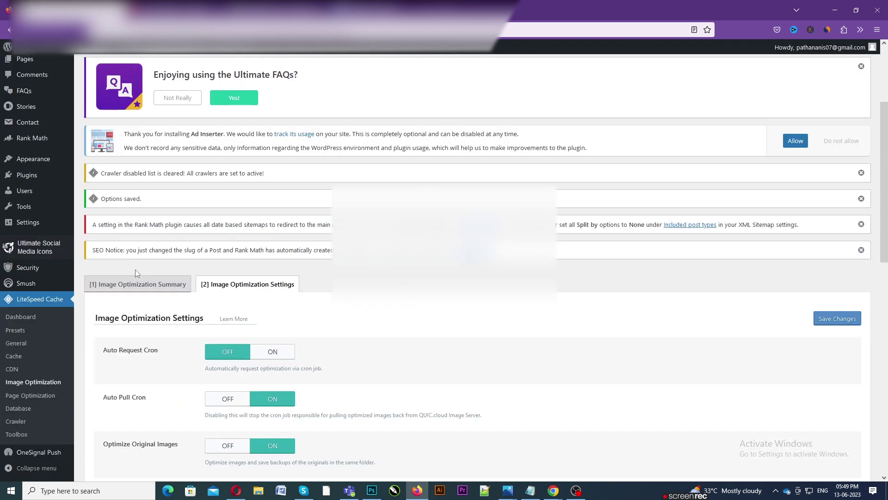
# Send an image optimization request to QUIC.cloud from the image optimization summary and check its progress
pyautogui.click(138, 282)
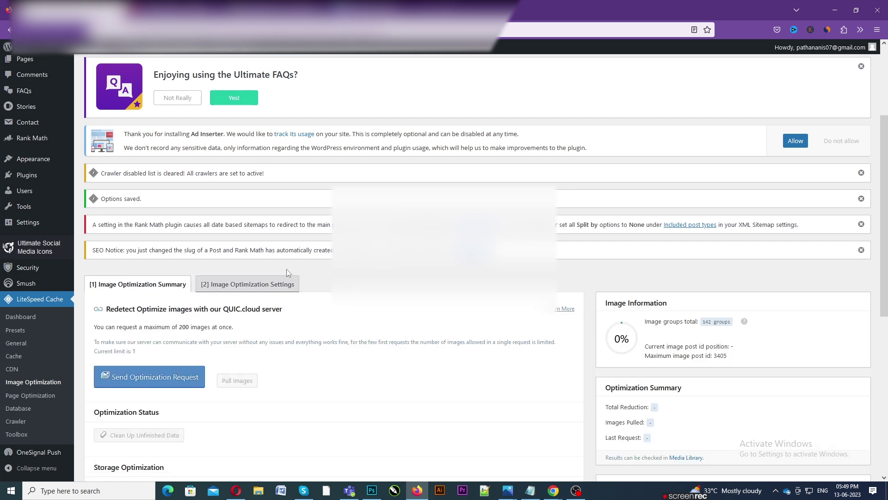
pyautogui.scroll(-3, 287, 271)
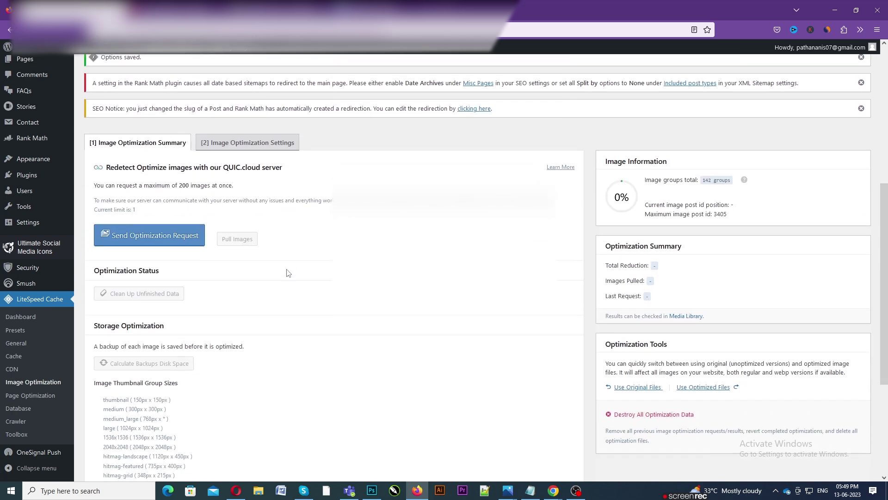
pyautogui.click(151, 240)
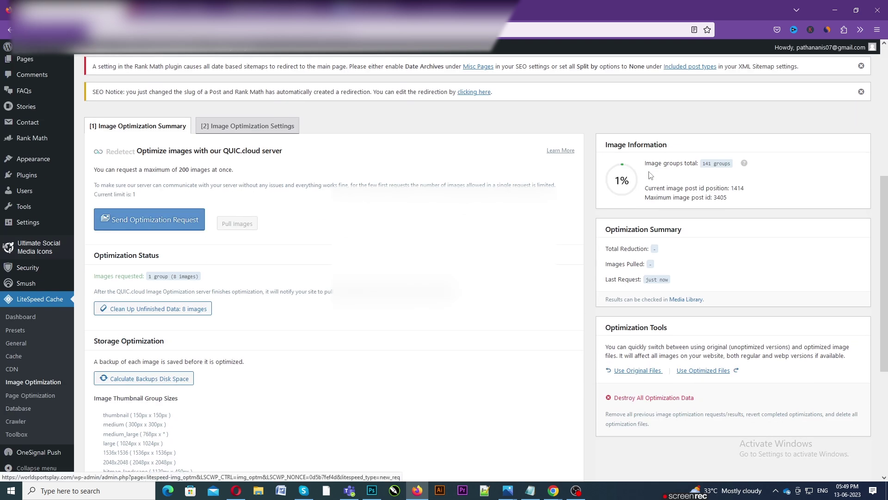
pyautogui.moveTo(629, 181); pyautogui.dragTo(615, 181)
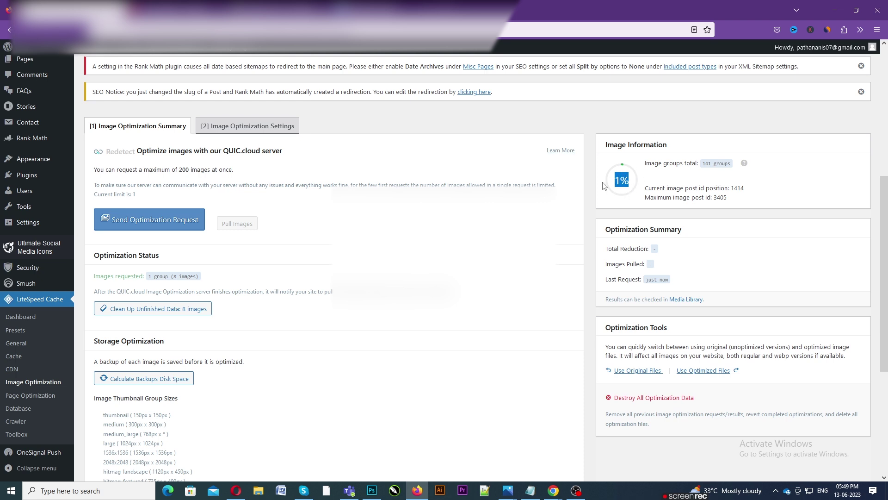
pyautogui.scroll(-3, 54, 380)
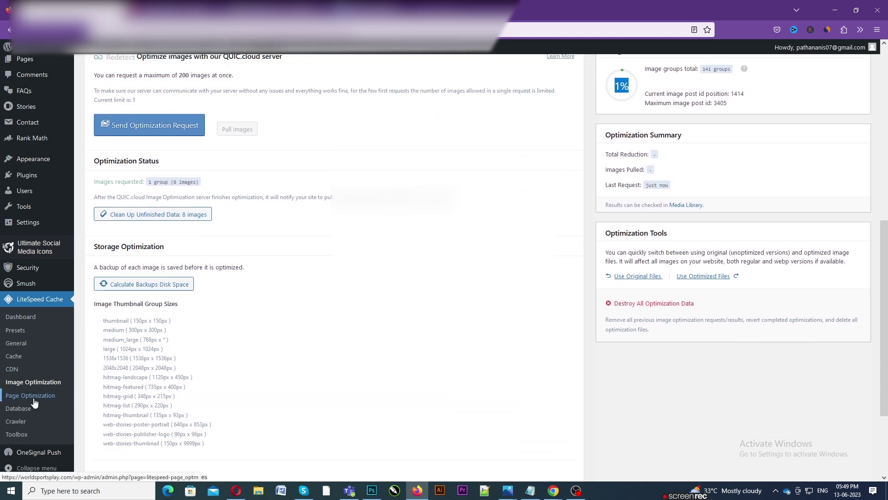
# Open LiteSpeed Cache's page optimization settings, review the CSS options, and turn on Load CSS Asynchronously
pyautogui.click(32, 396)
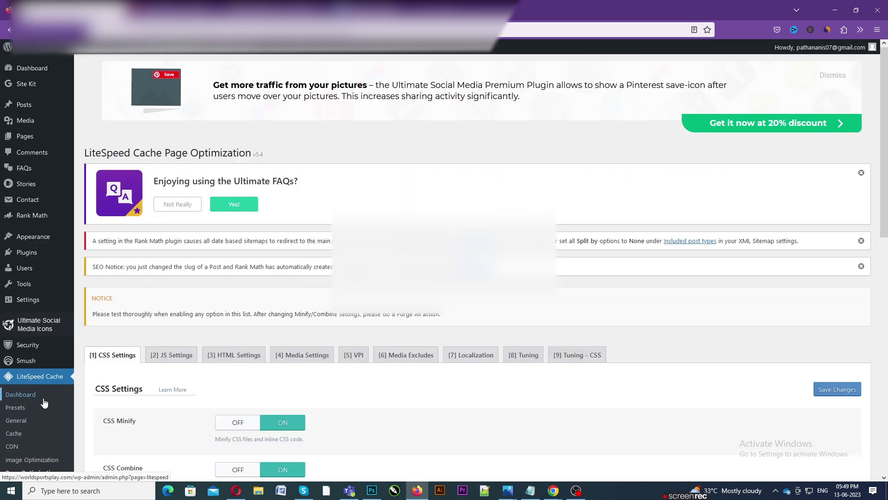
pyautogui.scroll(-4, 323, 247)
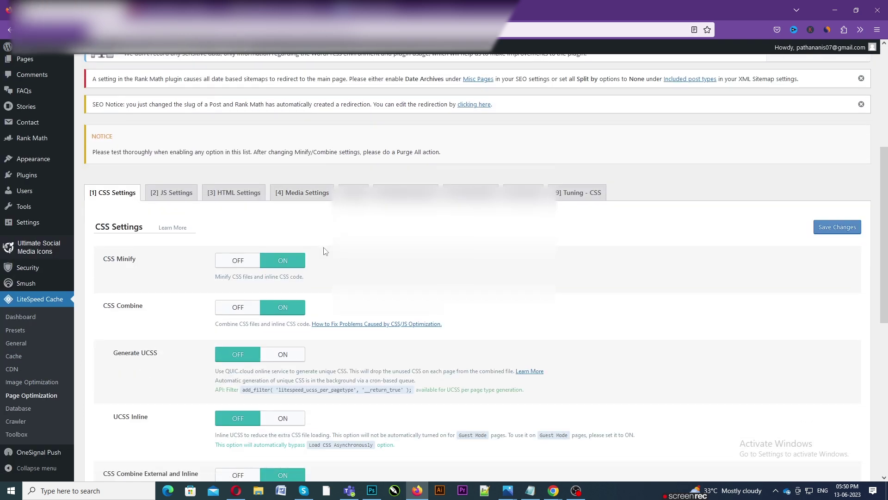
pyautogui.scroll(-2, 325, 252)
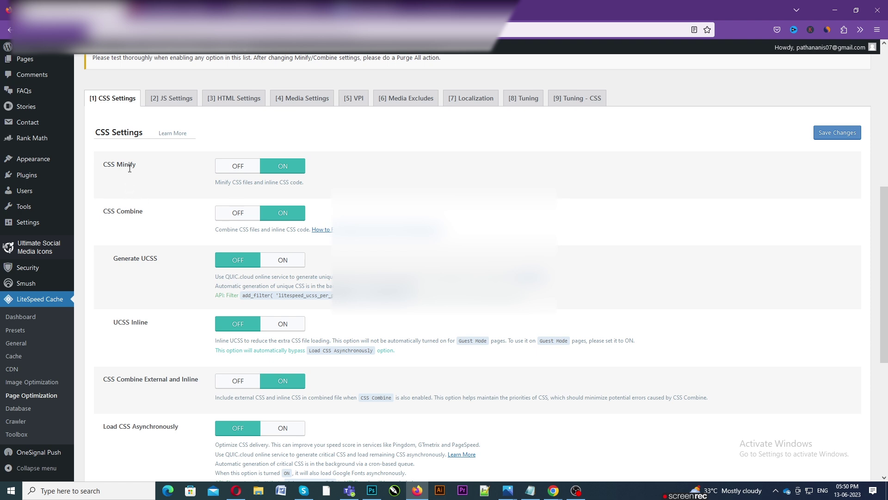
pyautogui.scroll(-2, 297, 189)
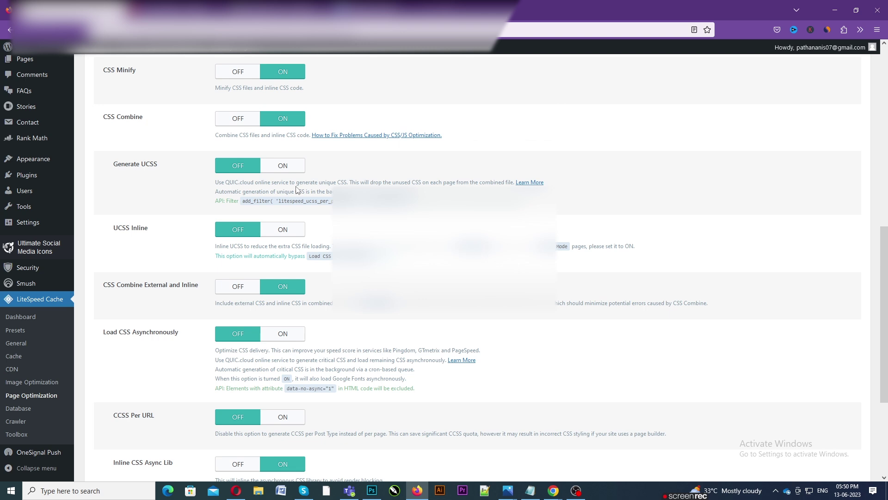
pyautogui.scroll(-4, 297, 190)
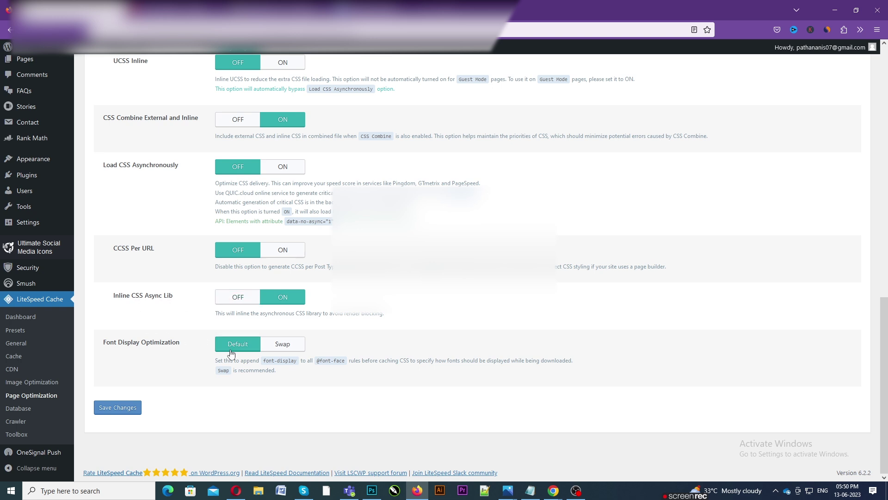
pyautogui.scroll(1, 231, 354)
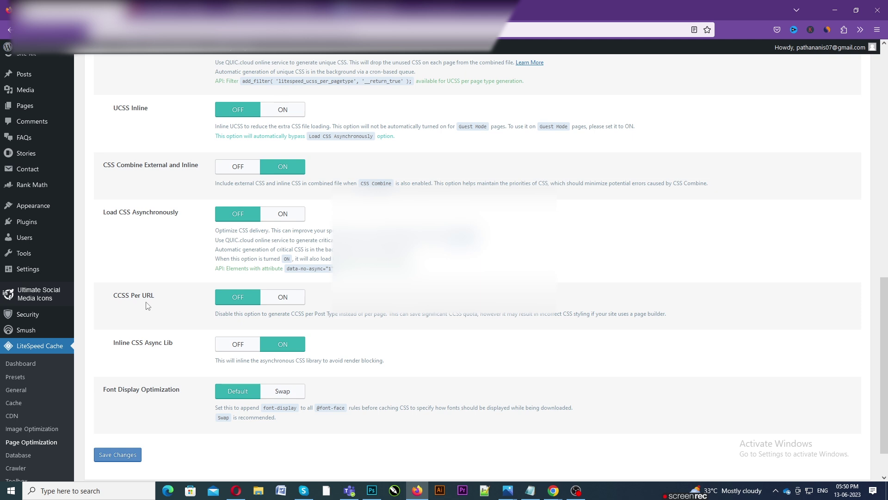
pyautogui.scroll(2, 249, 312)
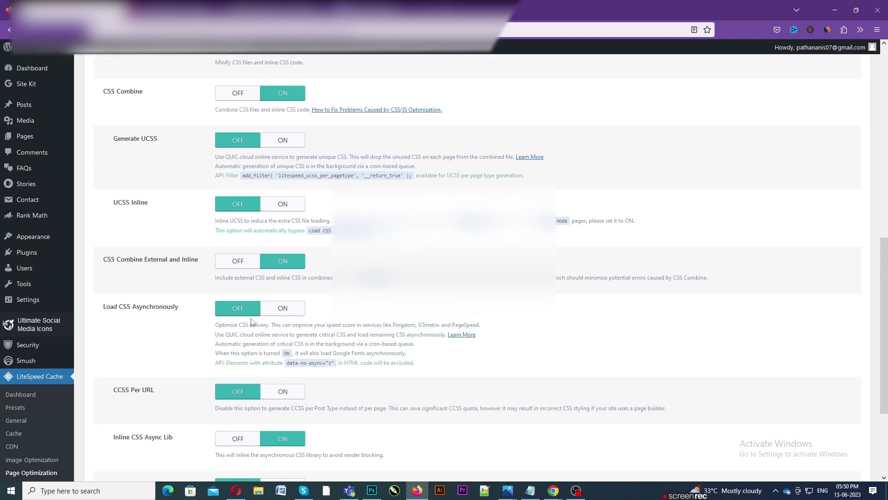
pyautogui.click(271, 314)
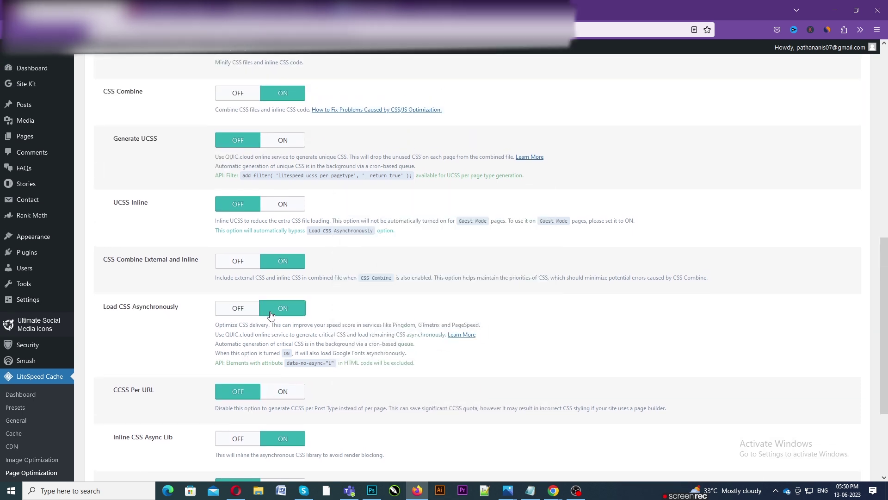
# Turn on JS Minify and JS Combine in the page optimization JS settings
pyautogui.scroll(2, 338, 319)
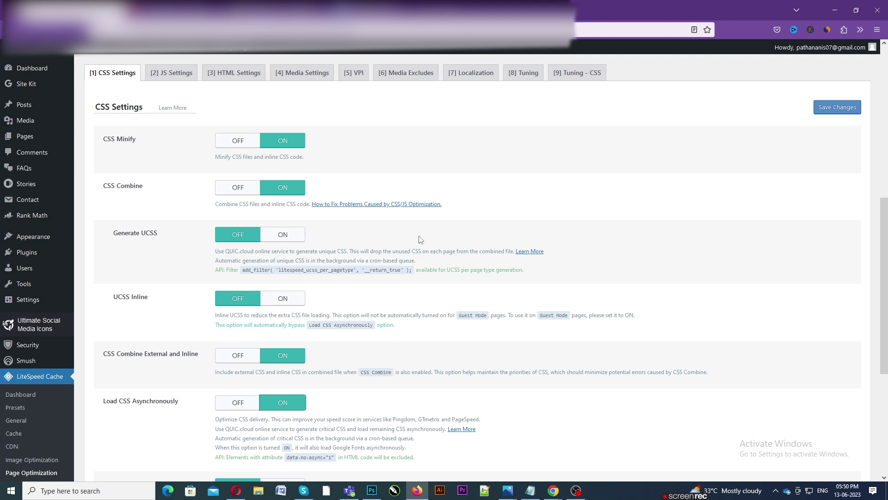
pyautogui.scroll(1, 420, 239)
pyautogui.click(169, 121)
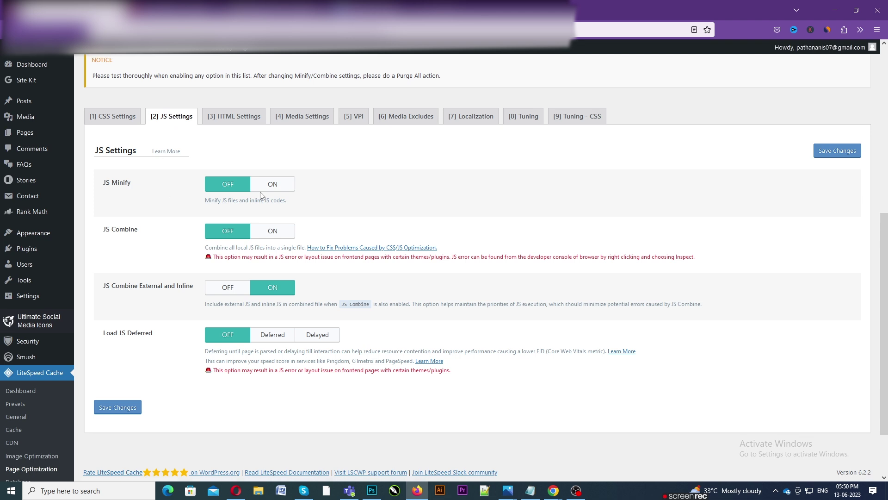
pyautogui.click(282, 187)
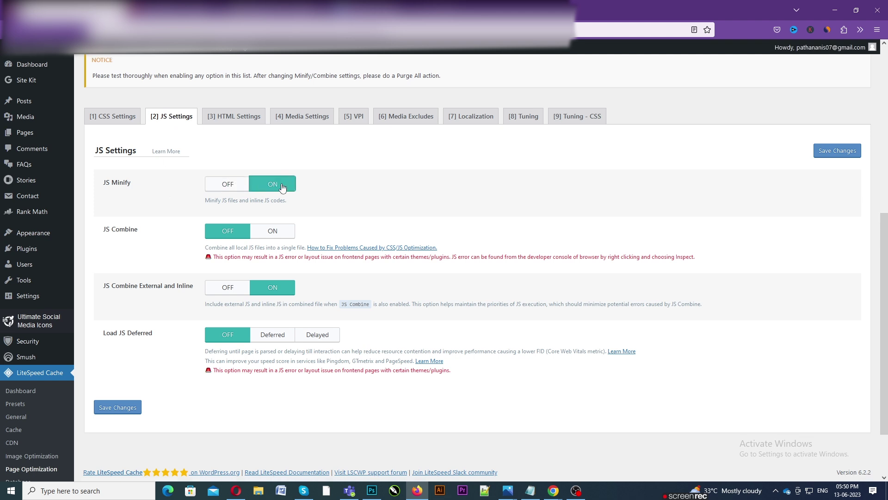
pyautogui.click(282, 234)
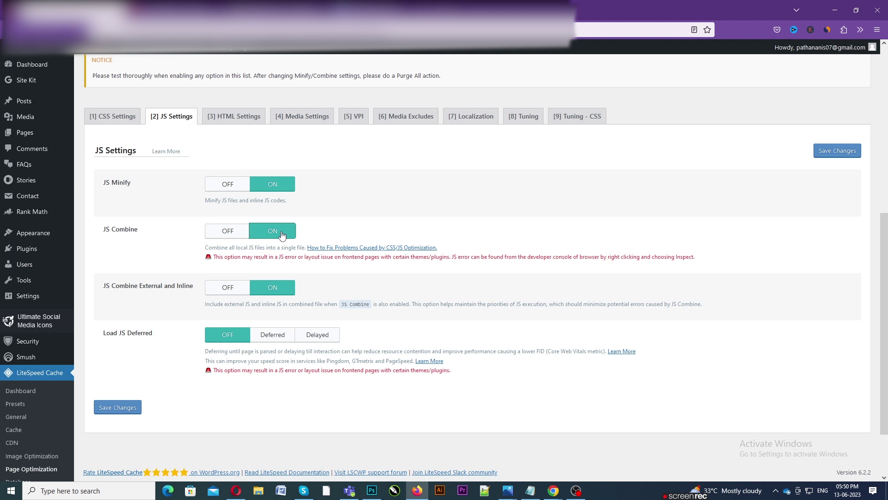
# Turn on HTML Minify, Remove Google Fonts and Remove WordPress Emoji in the page optimization HTML settings
pyautogui.click(234, 118)
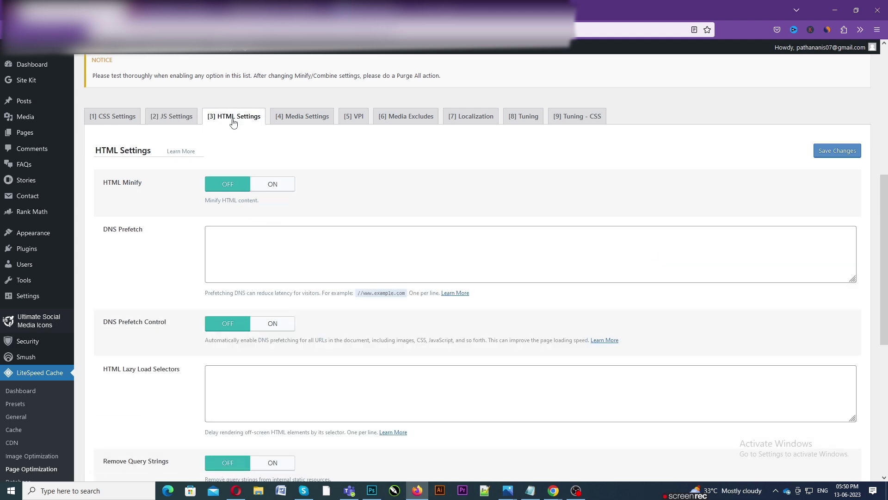
pyautogui.click(259, 183)
pyautogui.scroll(-5, 367, 207)
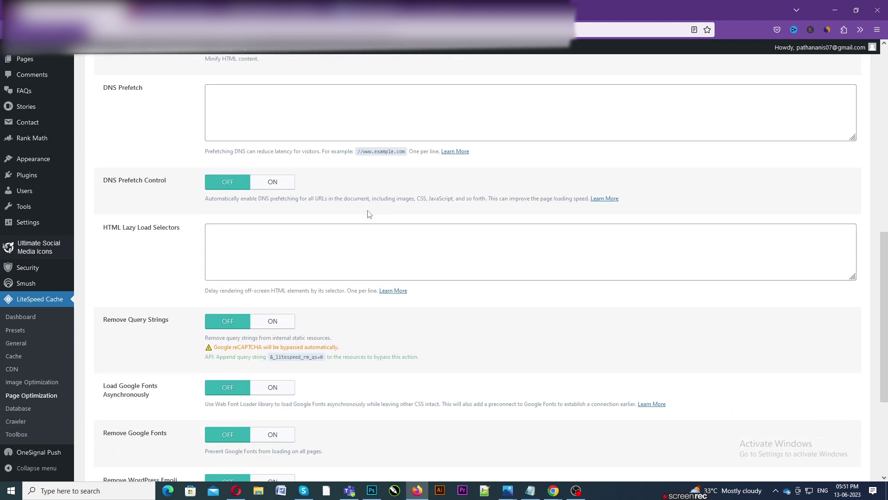
pyautogui.scroll(-1, 369, 214)
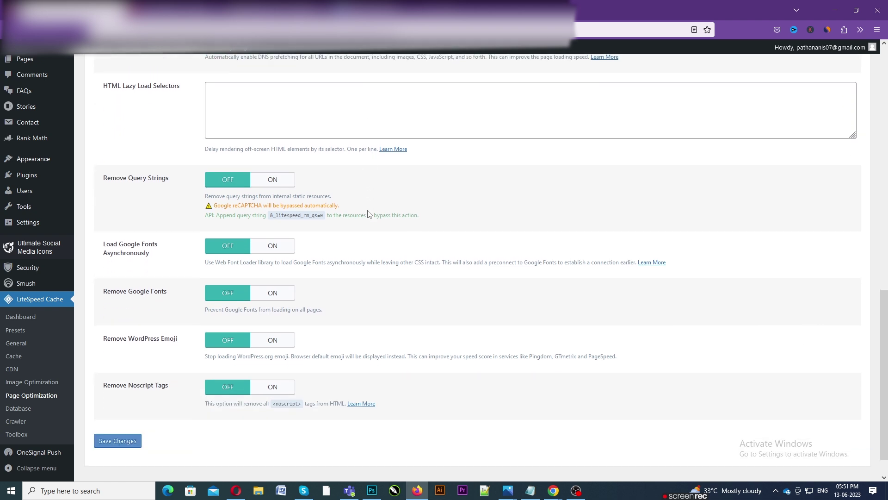
pyautogui.scroll(-1, 368, 214)
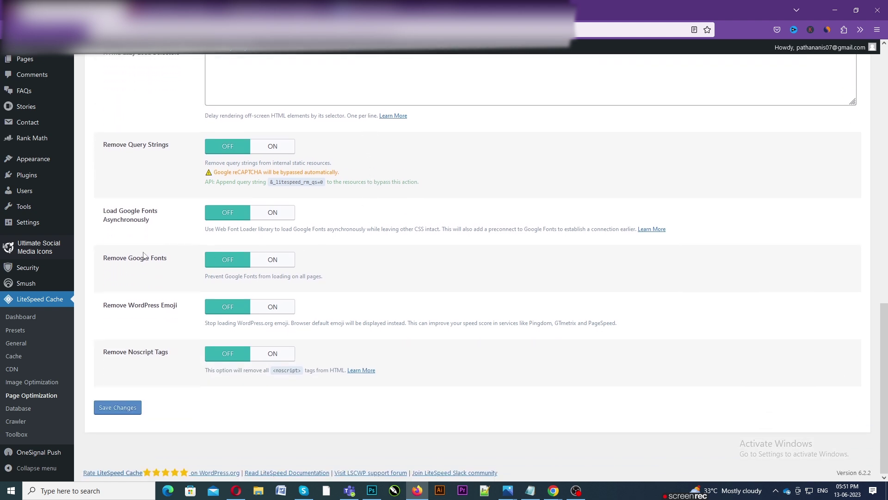
pyautogui.click(279, 260)
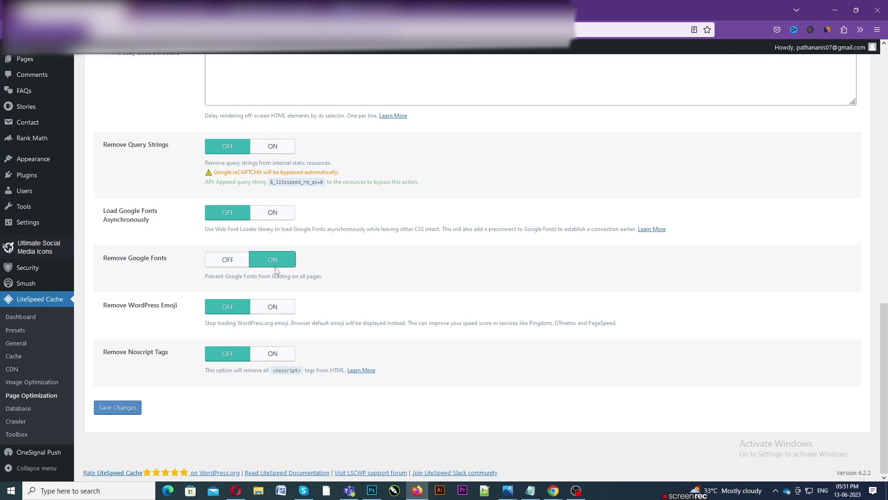
pyautogui.click(271, 307)
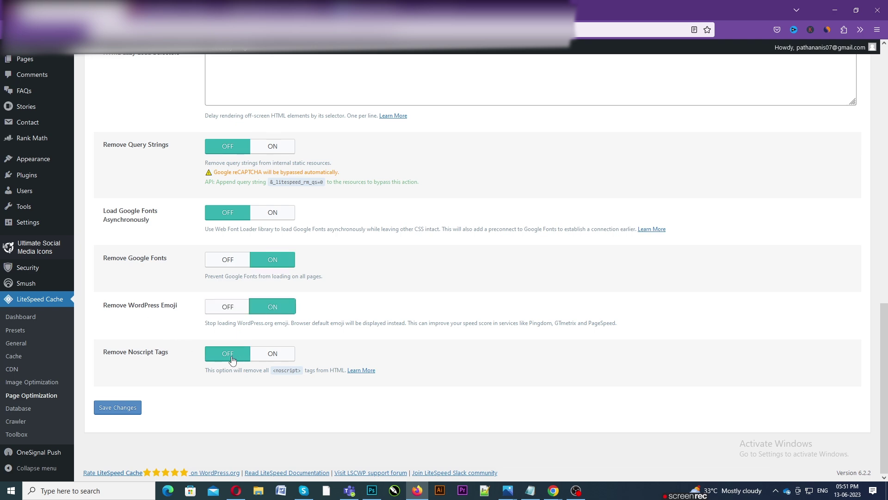
# Turn on Lazy Load Images, Responsive Placeholder and Lazy Load Iframes in the page optimization media settings
pyautogui.scroll(15, 278, 333)
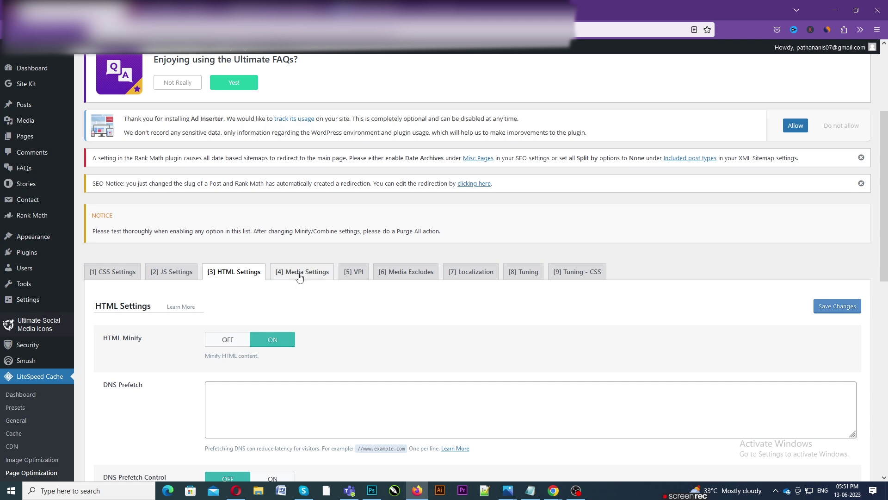
pyautogui.click(300, 273)
pyautogui.scroll(-3, 515, 176)
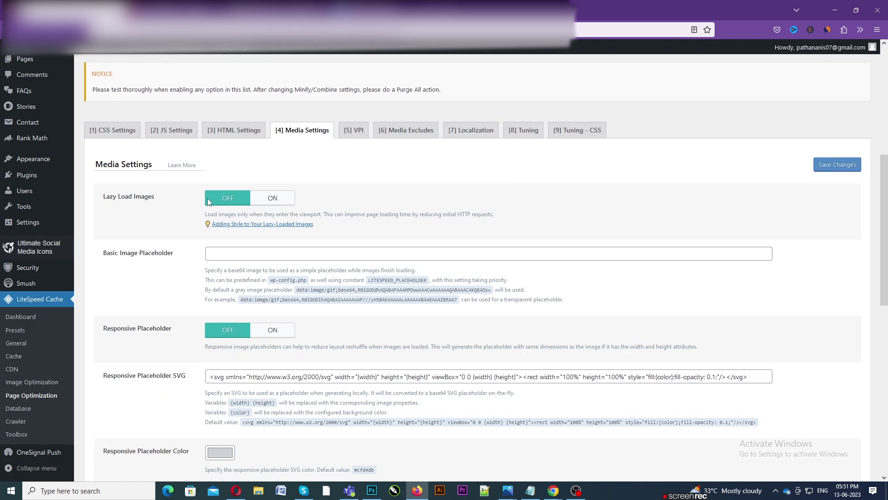
pyautogui.click(273, 198)
pyautogui.scroll(-3, 377, 195)
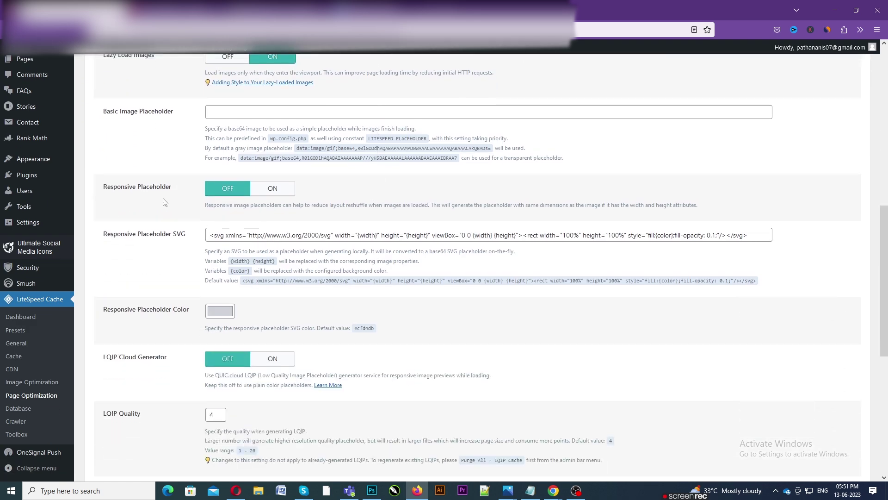
pyautogui.click(278, 194)
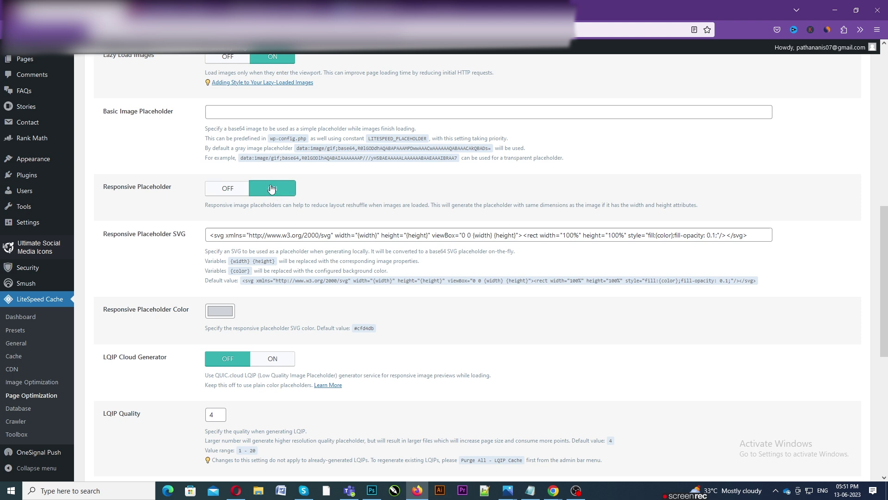
pyautogui.scroll(-5, 270, 183)
pyautogui.scroll(-2, 271, 186)
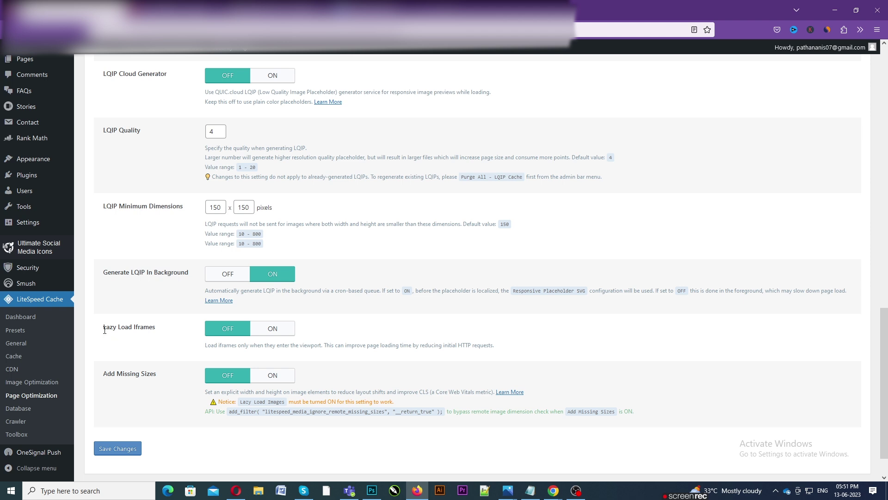
pyautogui.click(279, 328)
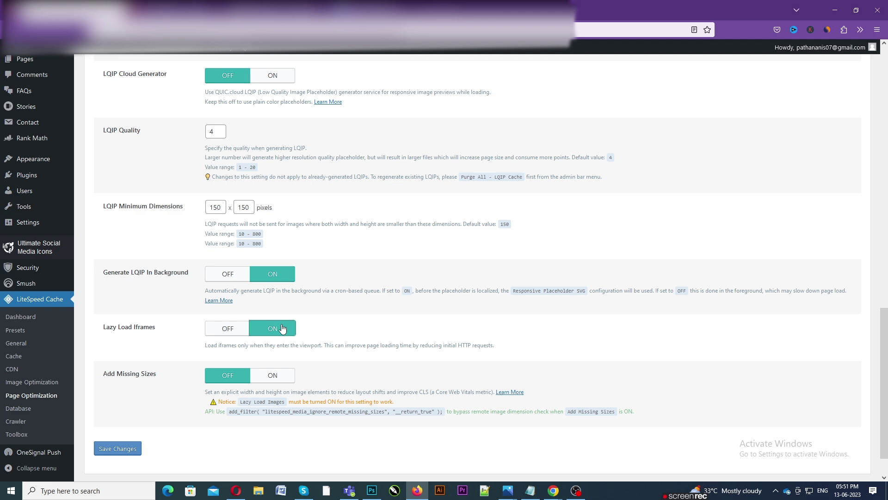
# Review the viewport images settings and the lazy load exclusion lists under Media Excludes
pyautogui.scroll(10, 278, 319)
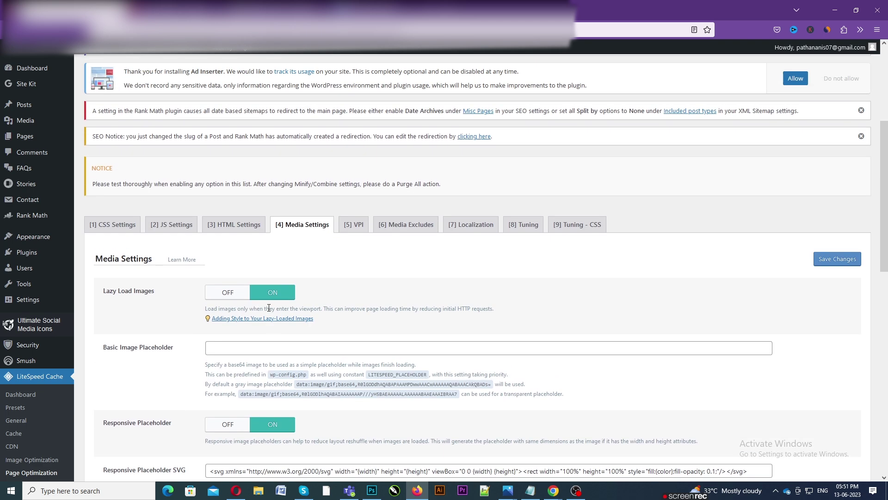
pyautogui.click(346, 229)
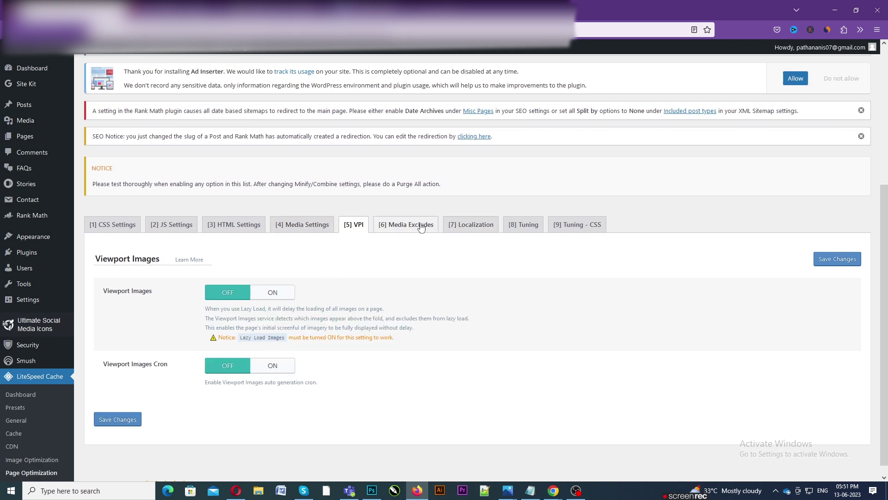
pyautogui.click(406, 225)
pyautogui.scroll(-1, 419, 226)
pyautogui.scroll(-10, 421, 225)
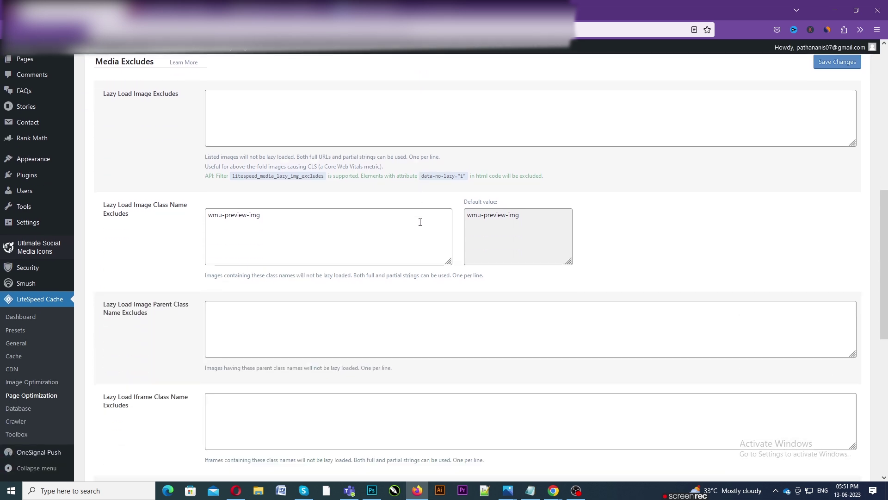
pyautogui.scroll(6, 422, 225)
pyautogui.scroll(8, 420, 225)
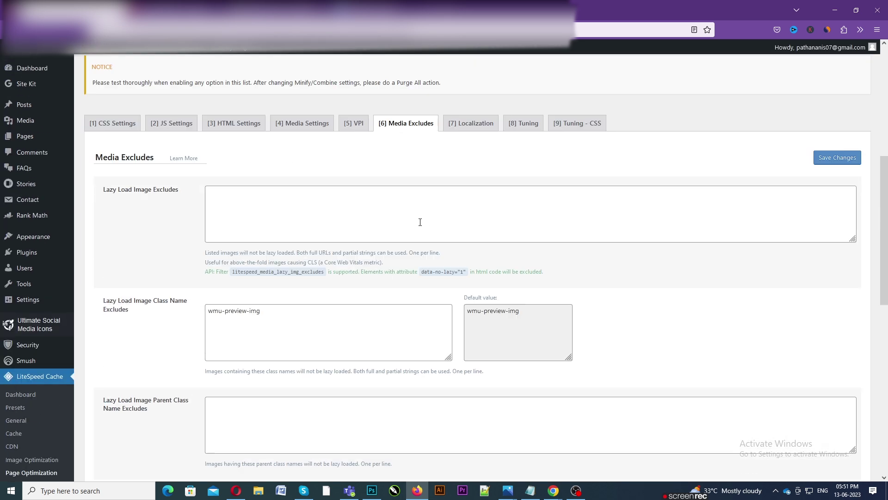
# Turn on Gravatar Cache in the localization settings and review the remaining resource localization options
pyautogui.click(479, 266)
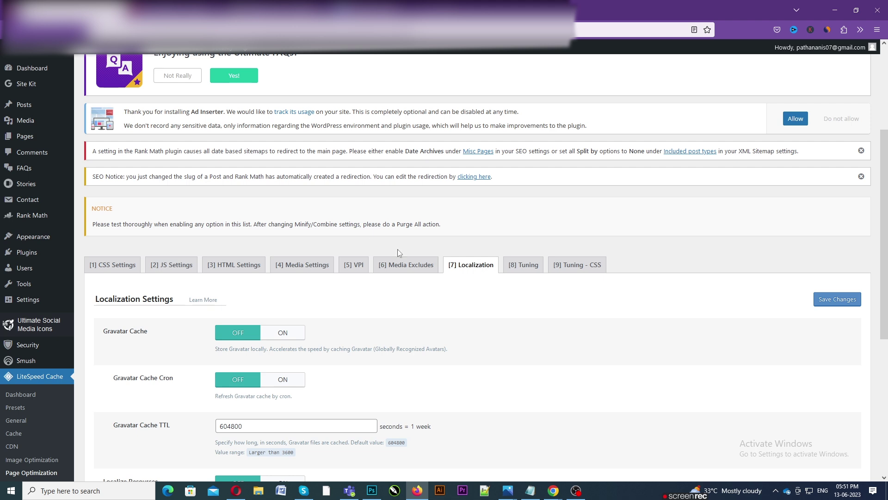
pyautogui.scroll(-2, 366, 233)
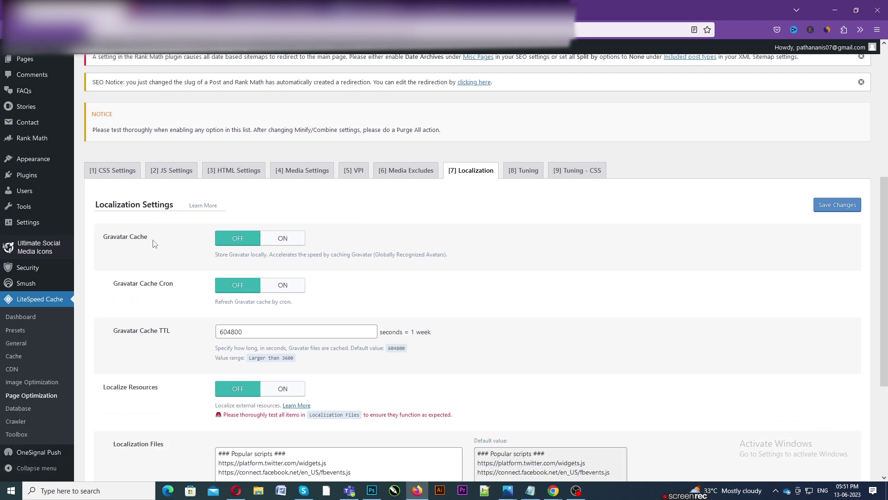
pyautogui.click(296, 240)
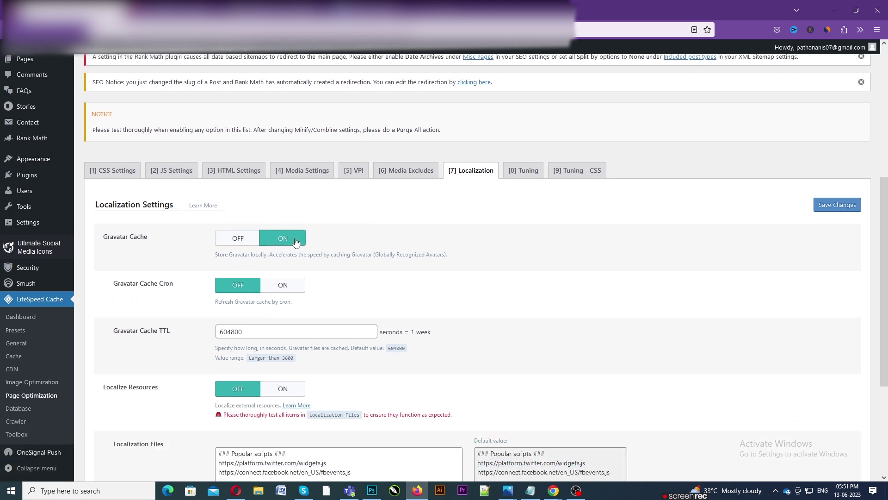
pyautogui.scroll(-2, 388, 270)
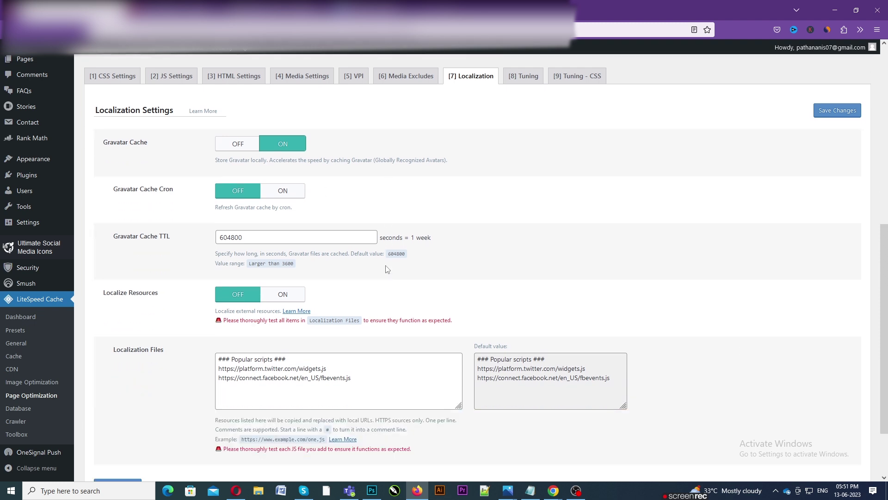
pyautogui.scroll(-1, 261, 244)
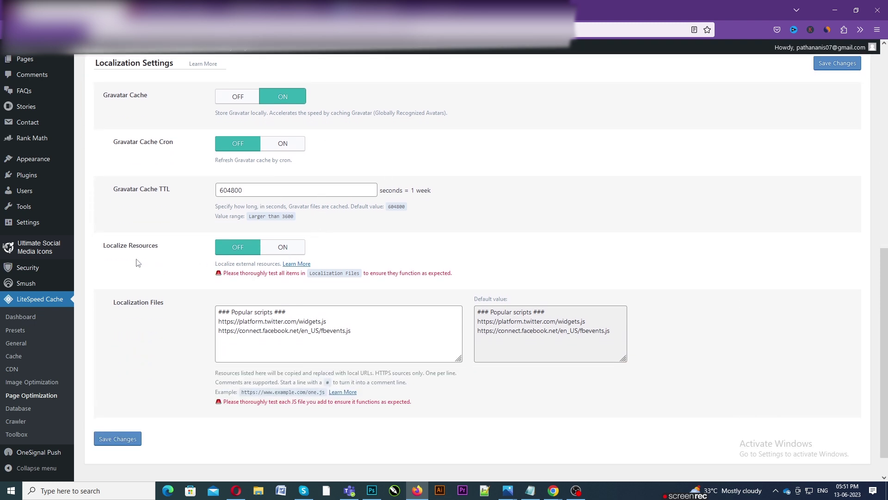
pyautogui.scroll(-1, 402, 224)
# Review the JS exclusion lists in the tuning settings and select all entries in JS Deferred / Delayed Excludes
pyautogui.scroll(4, 454, 234)
pyautogui.click(522, 186)
pyautogui.scroll(-5, 520, 246)
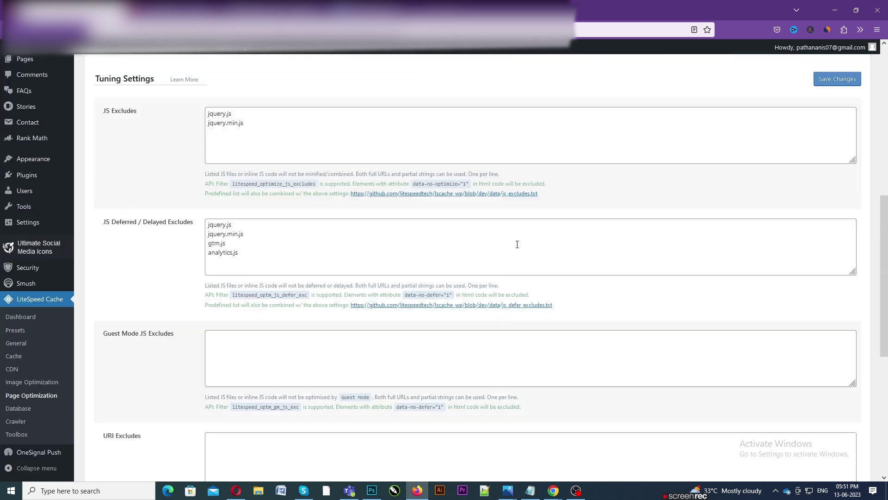
pyautogui.scroll(5, 176, 400)
pyautogui.moveTo(244, 398); pyautogui.dragTo(203, 365)
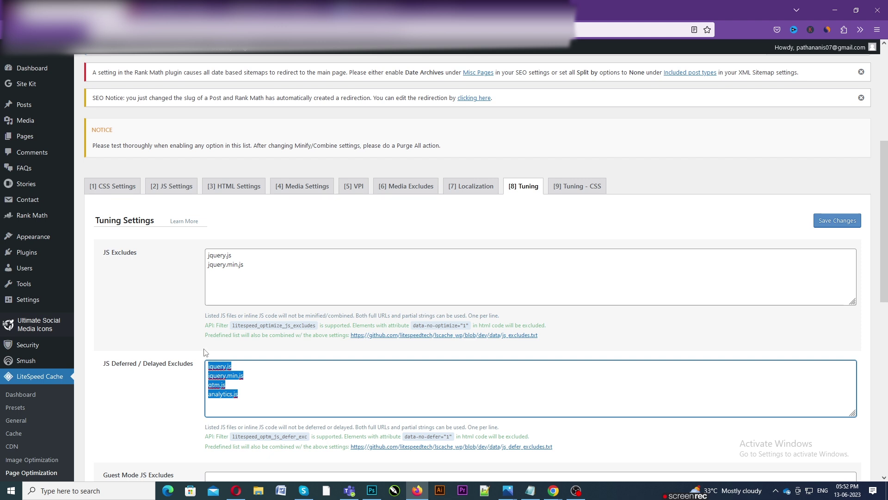
pyautogui.click(265, 397)
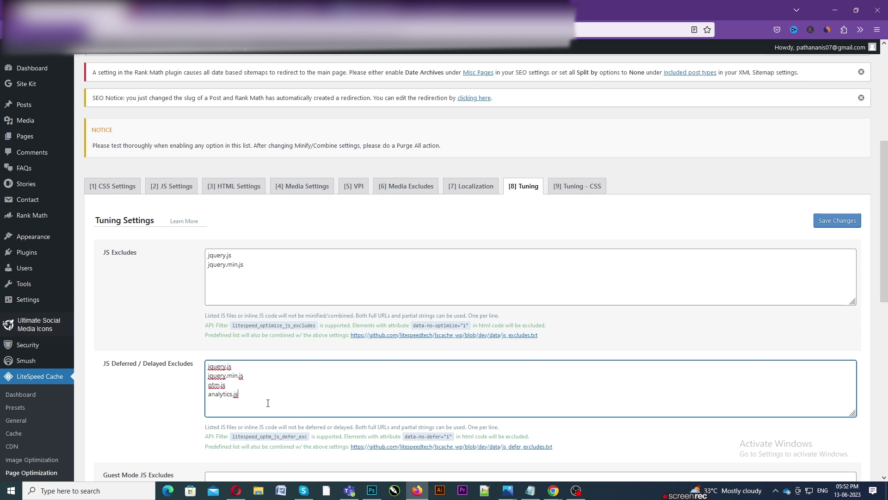
pyautogui.moveTo(268, 403); pyautogui.dragTo(190, 366)
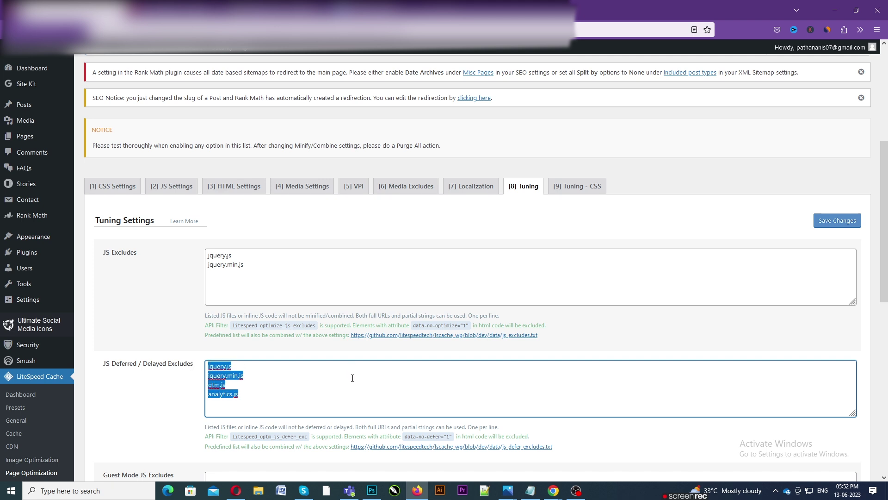
# Review the CSS tuning exclusion and allowlist settings, and save the page optimization settings
pyautogui.click(573, 192)
pyautogui.scroll(-15, 574, 195)
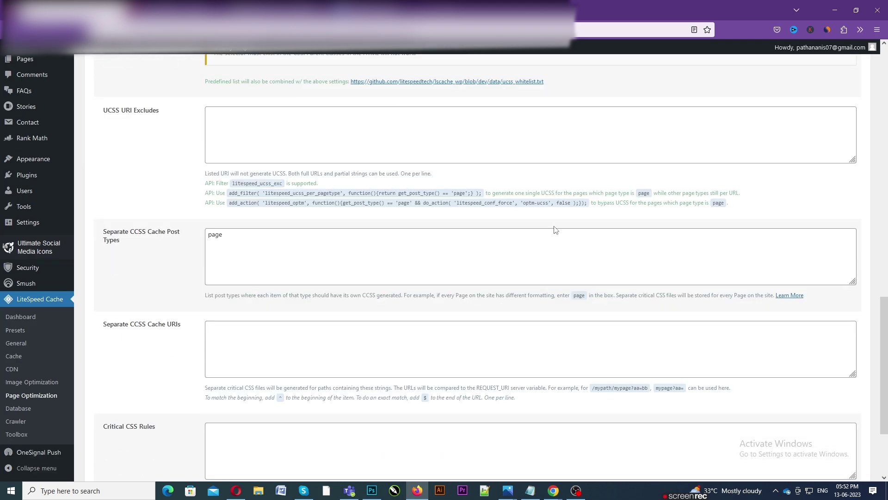
pyautogui.scroll(15, 425, 292)
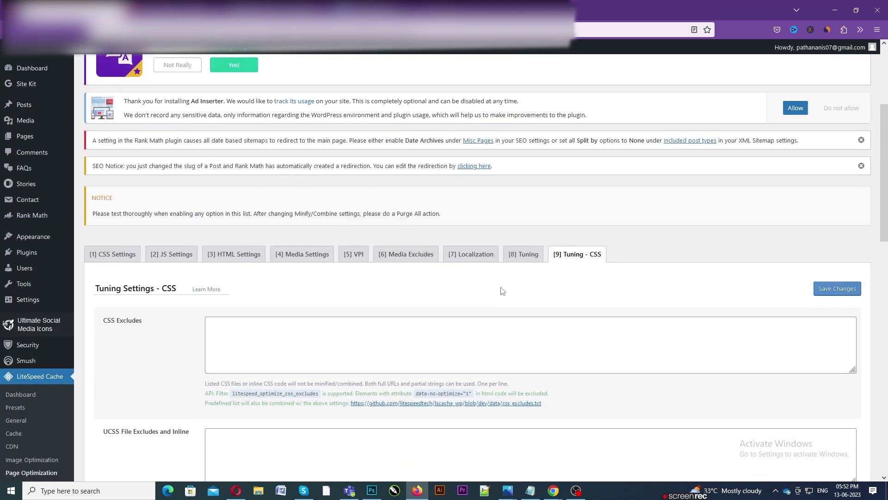
pyautogui.click(836, 294)
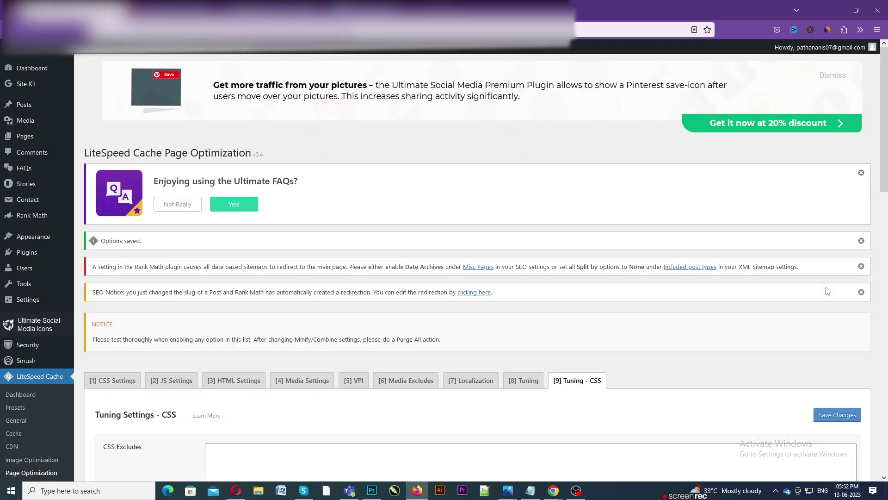
pyautogui.scroll(-8, 562, 339)
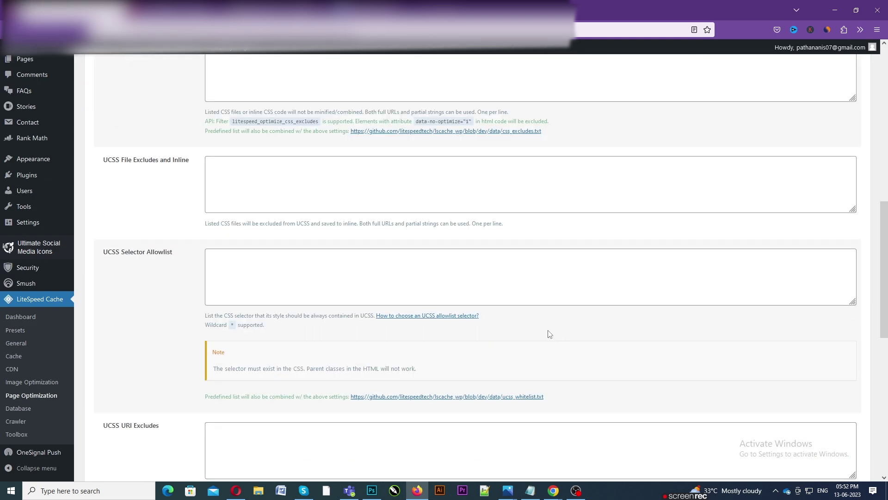
# Open LiteSpeed Cache's database optimization page and review the Database Optimizer cleanup options, table engine converter and database summary
pyautogui.click(18, 409)
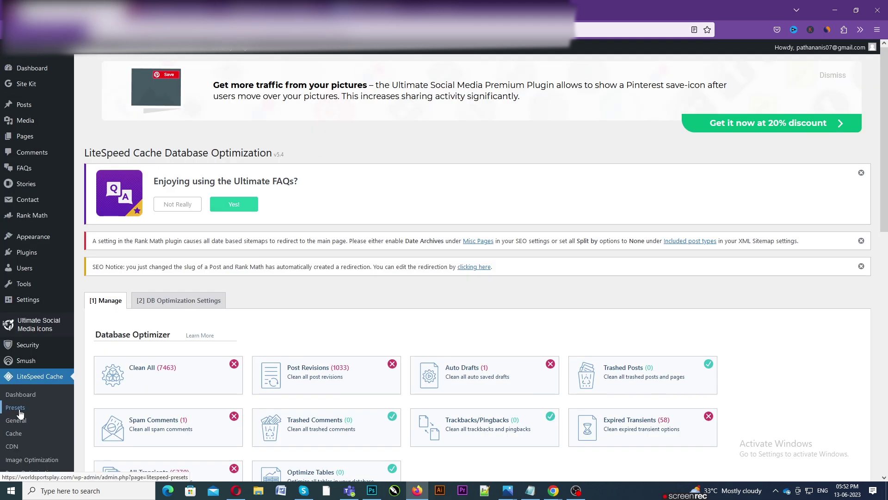
pyautogui.scroll(-3, 257, 248)
pyautogui.scroll(-3, 259, 248)
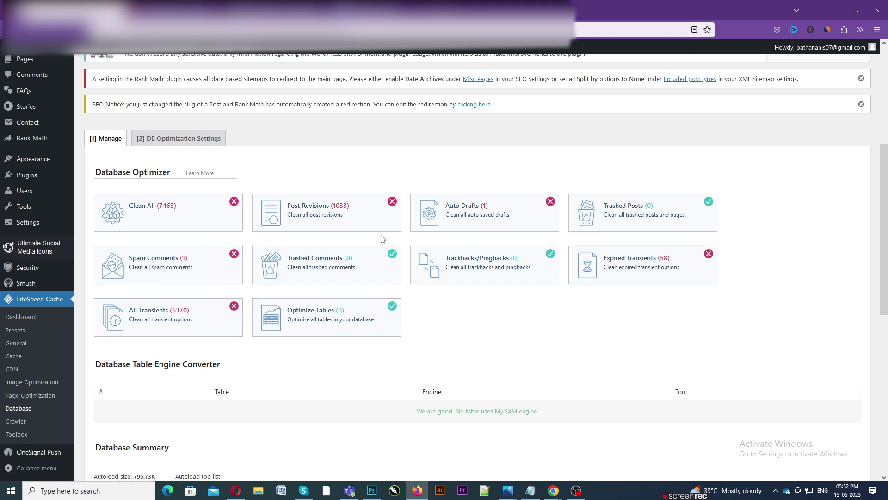
pyautogui.scroll(-3, 547, 192)
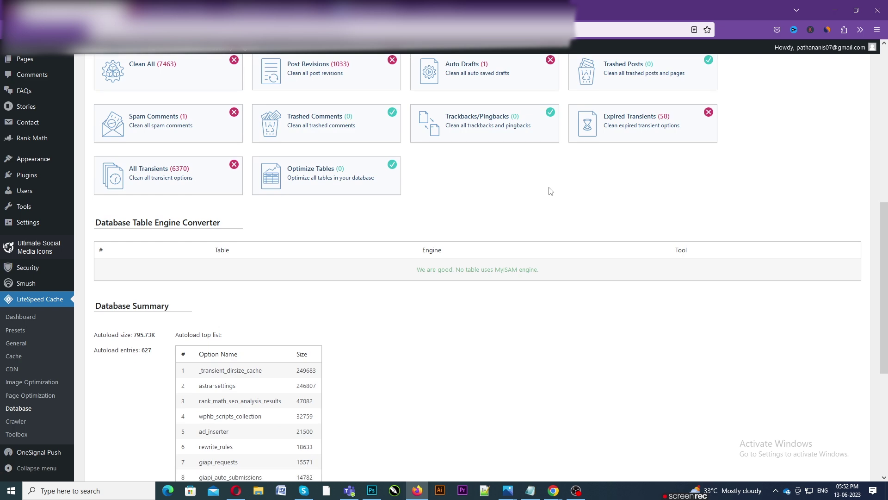
pyautogui.scroll(3, 280, 273)
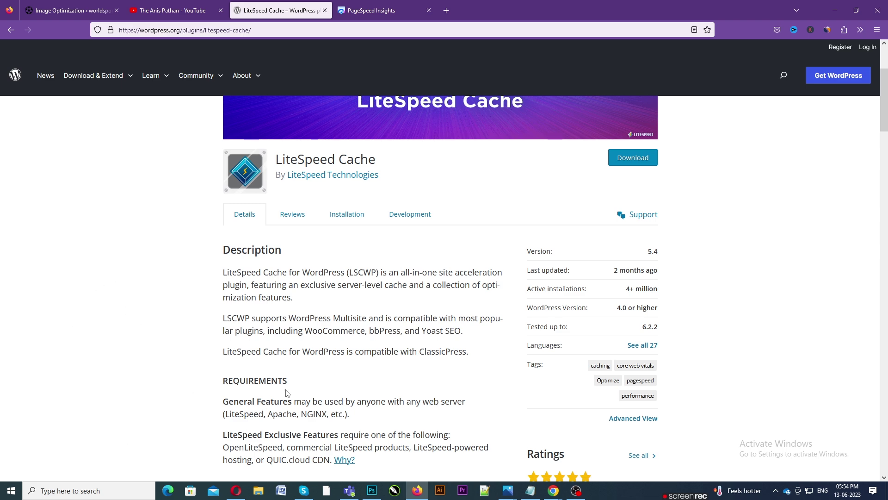
# Examine the requirements and general features in the LiteSpeed Cache plugin description on WordPress.org
pyautogui.scroll(-4, 286, 393)
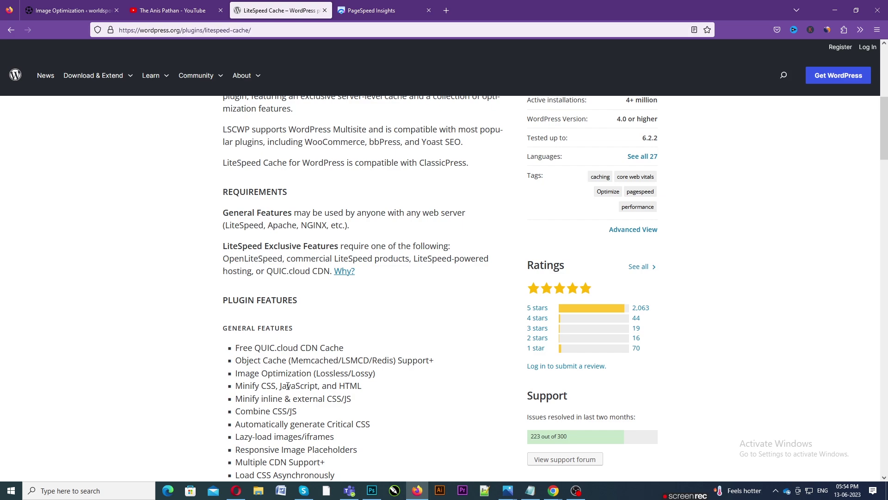